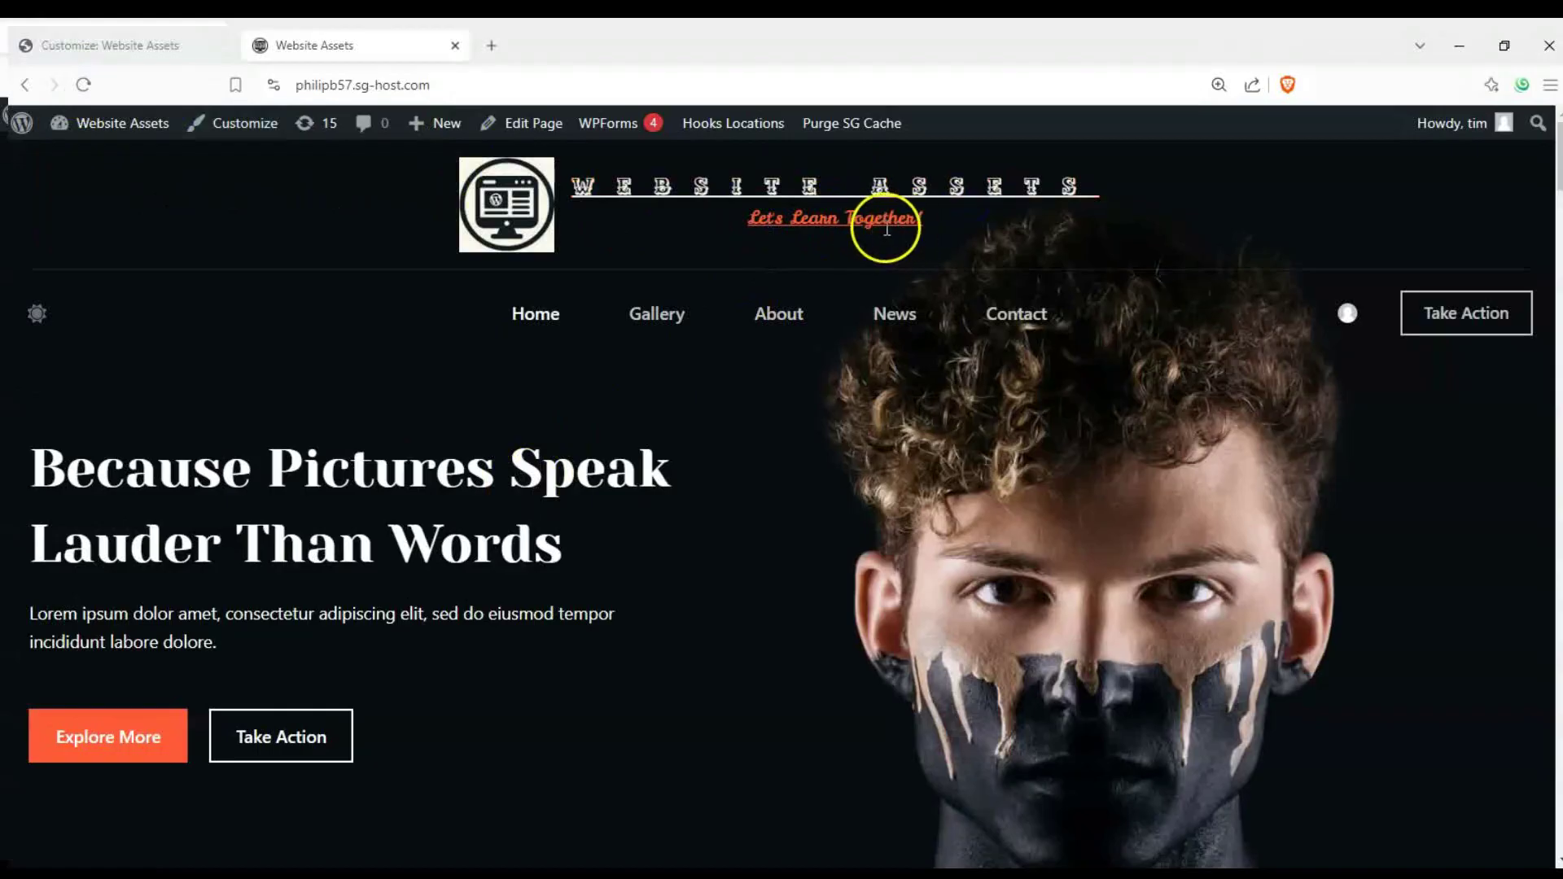
pyautogui.scroll(-3, 886, 229)
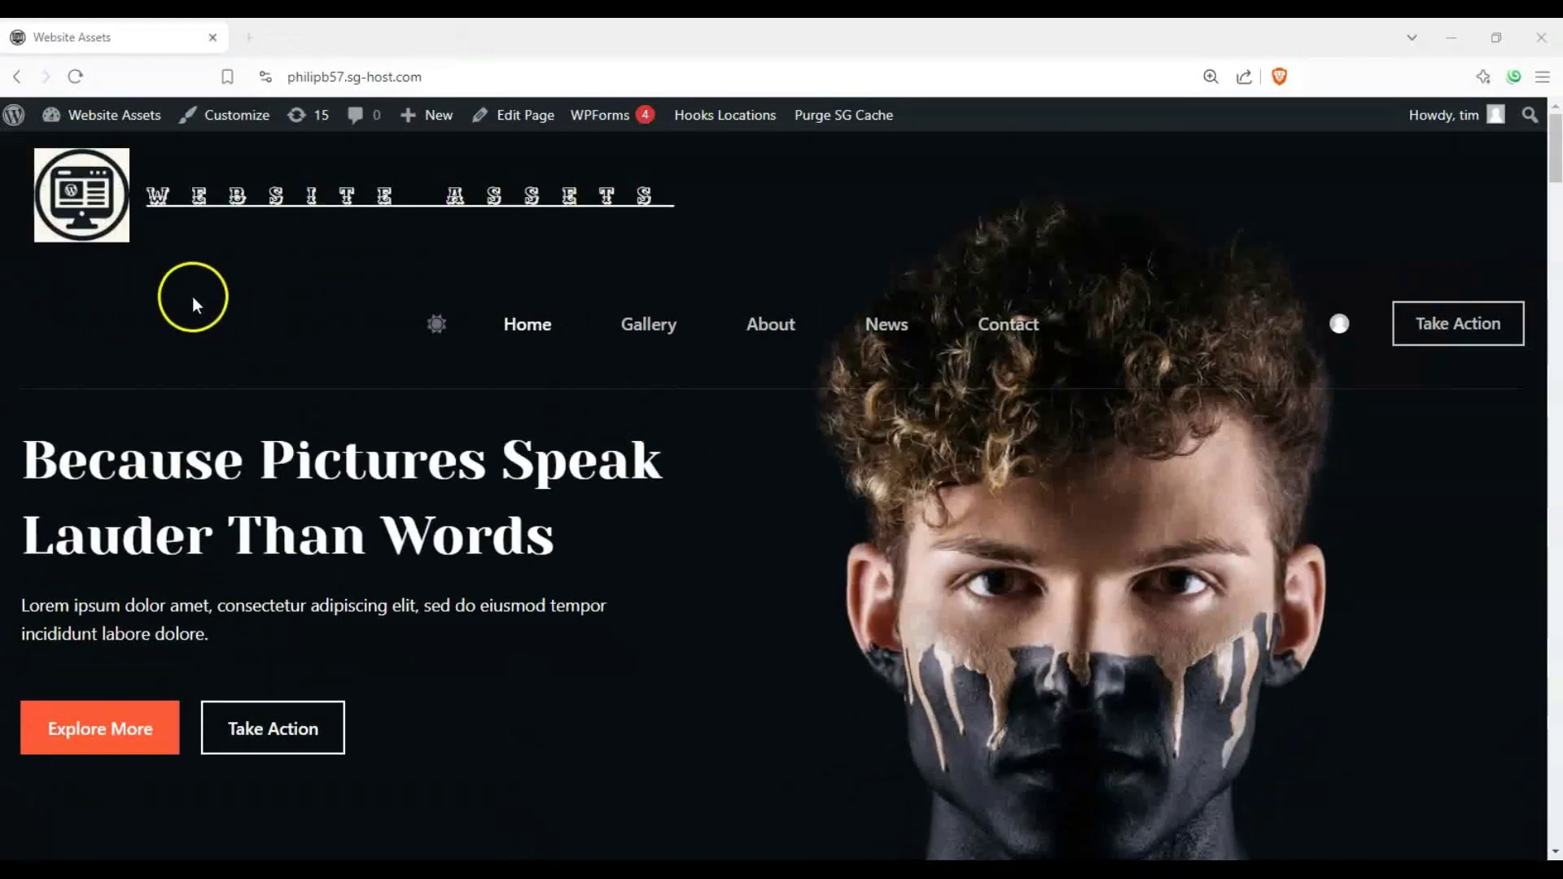
pyautogui.scroll(-3, 177, 296)
pyautogui.scroll(3, 168, 315)
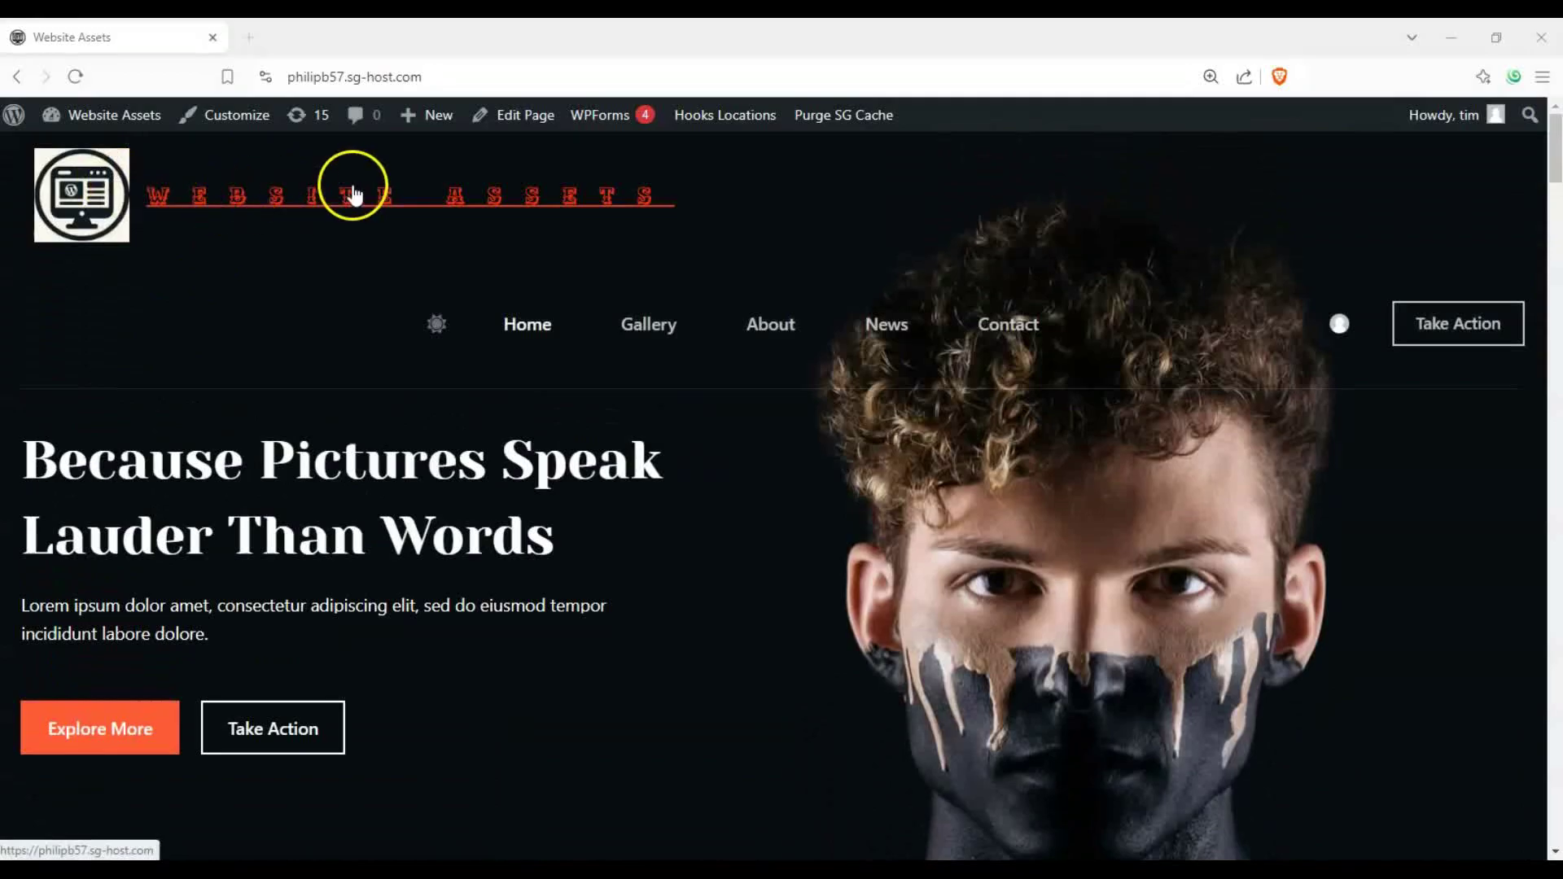
# - Open the site's Customizer in a new browser tab and move that tab in front of the website's tab
pyautogui.rightClick(221, 119)
pyautogui.click(249, 137)
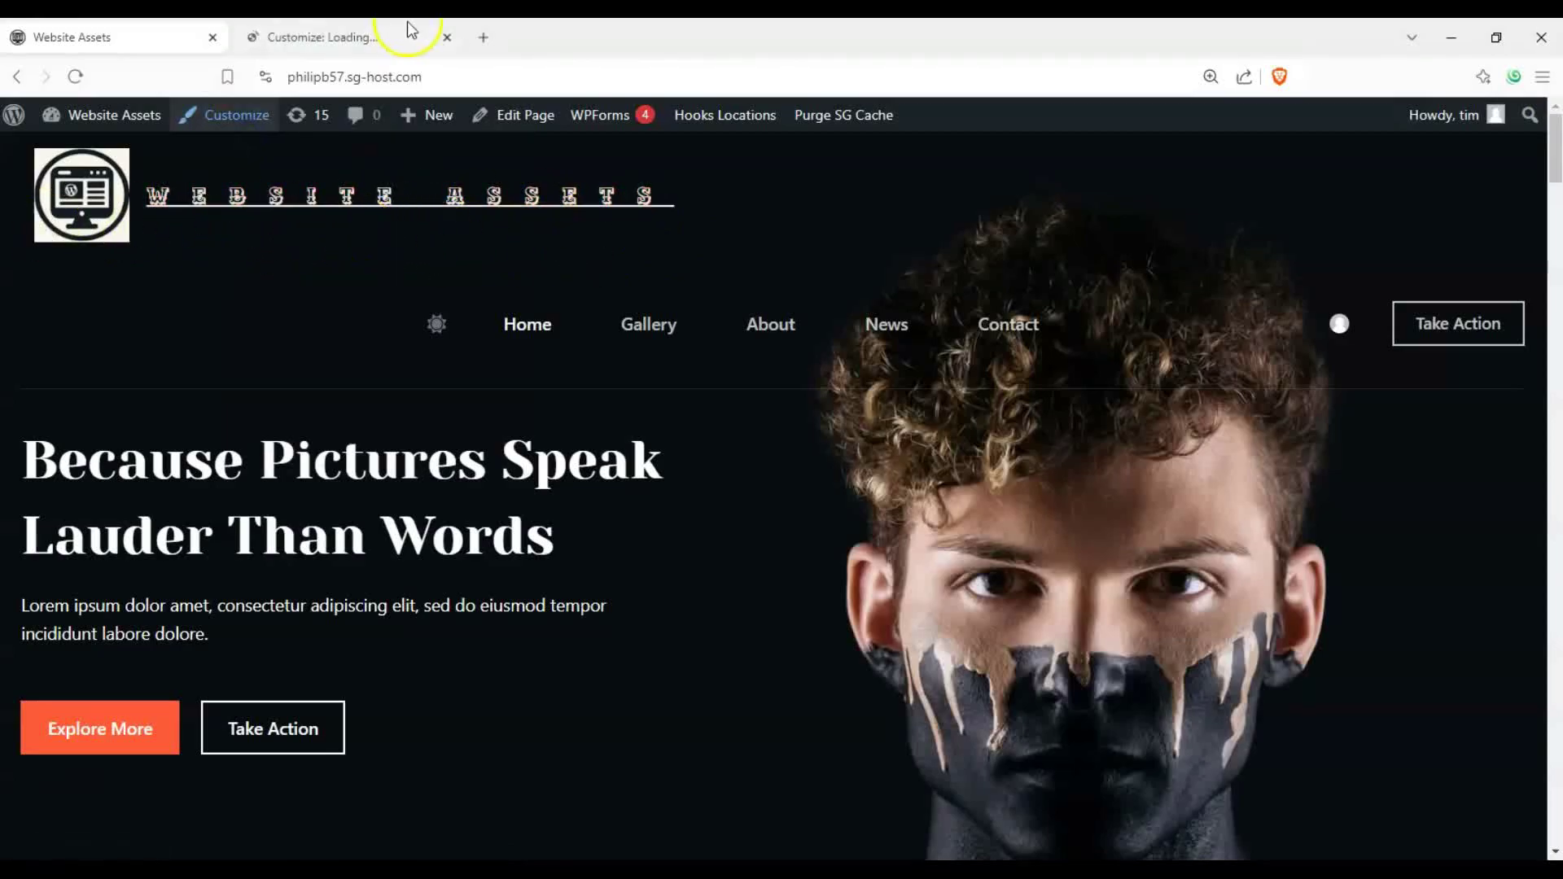
pyautogui.moveTo(409, 27); pyautogui.dragTo(175, 32)
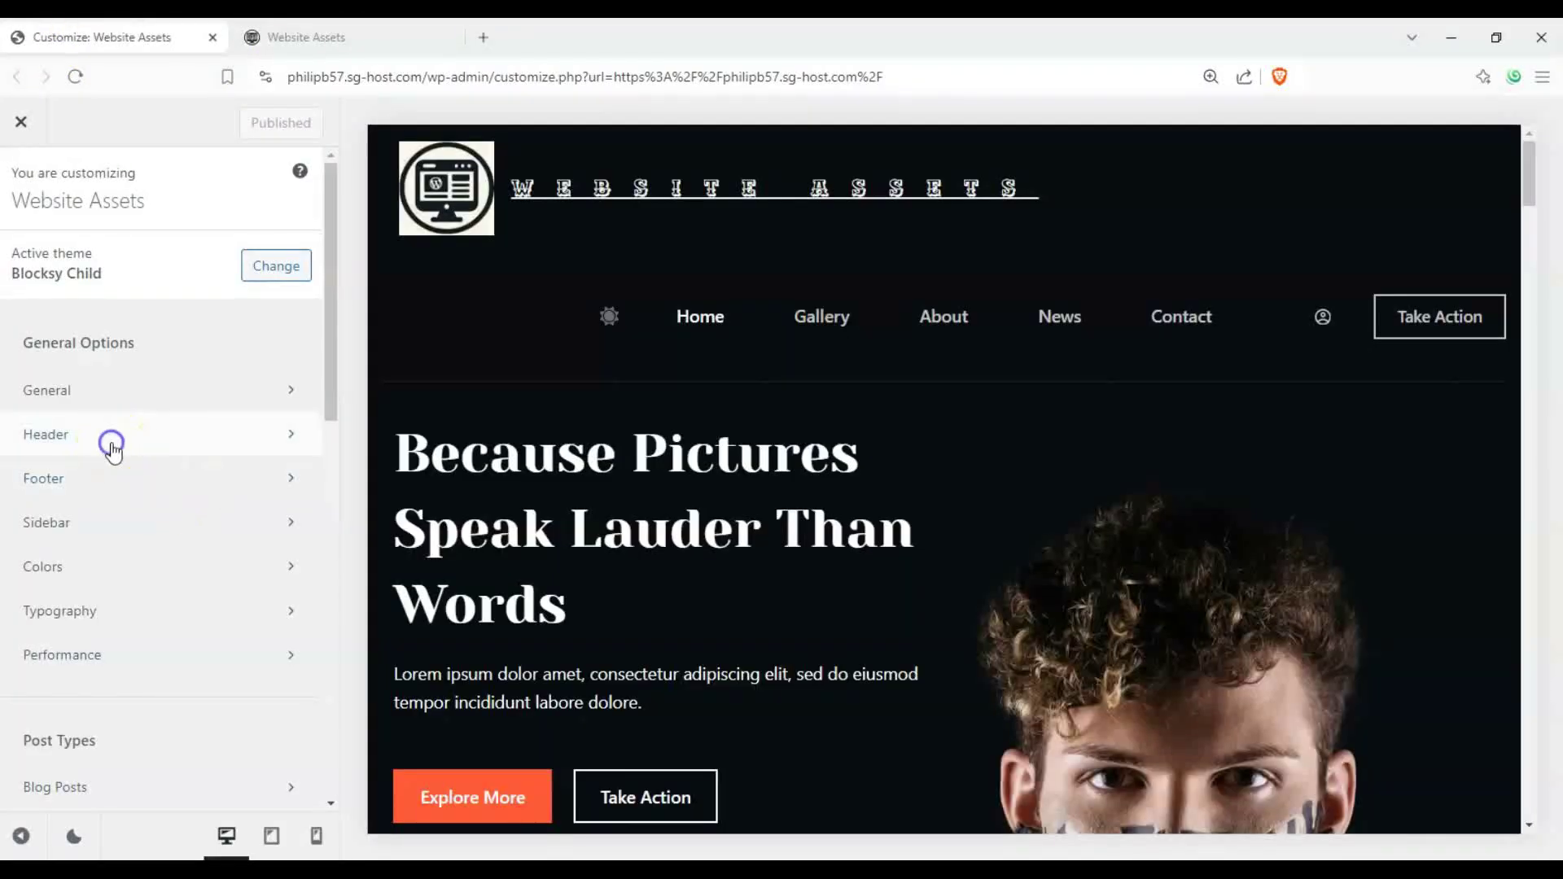
# - Open the settings of the header's Logo element and turn on the Site Tagline
pyautogui.click(111, 446)
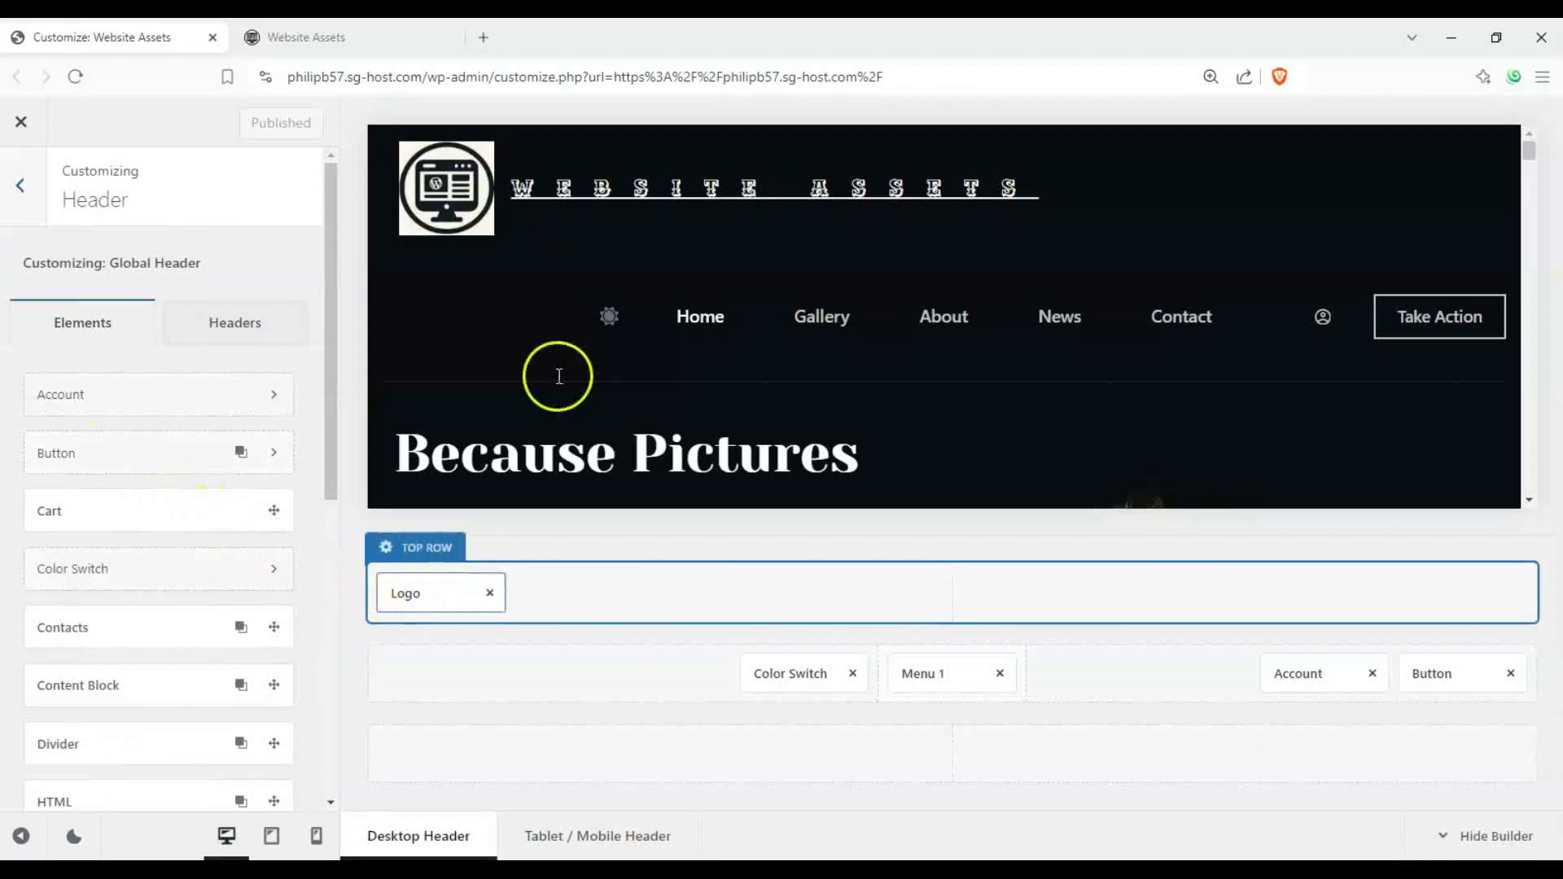
pyautogui.click(431, 604)
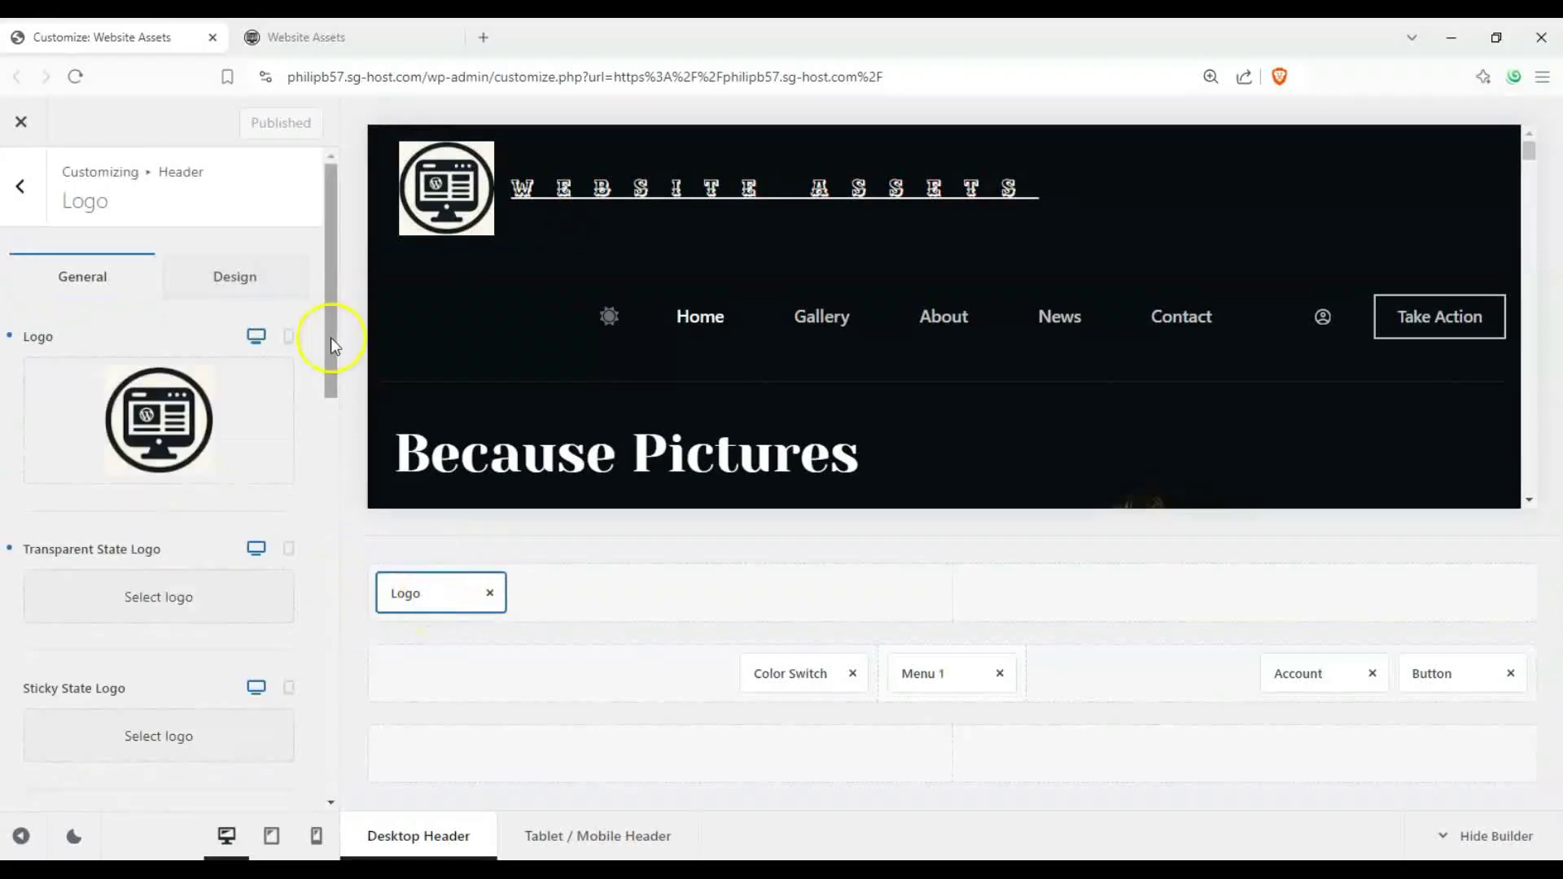
pyautogui.moveTo(330, 337); pyautogui.dragTo(324, 573)
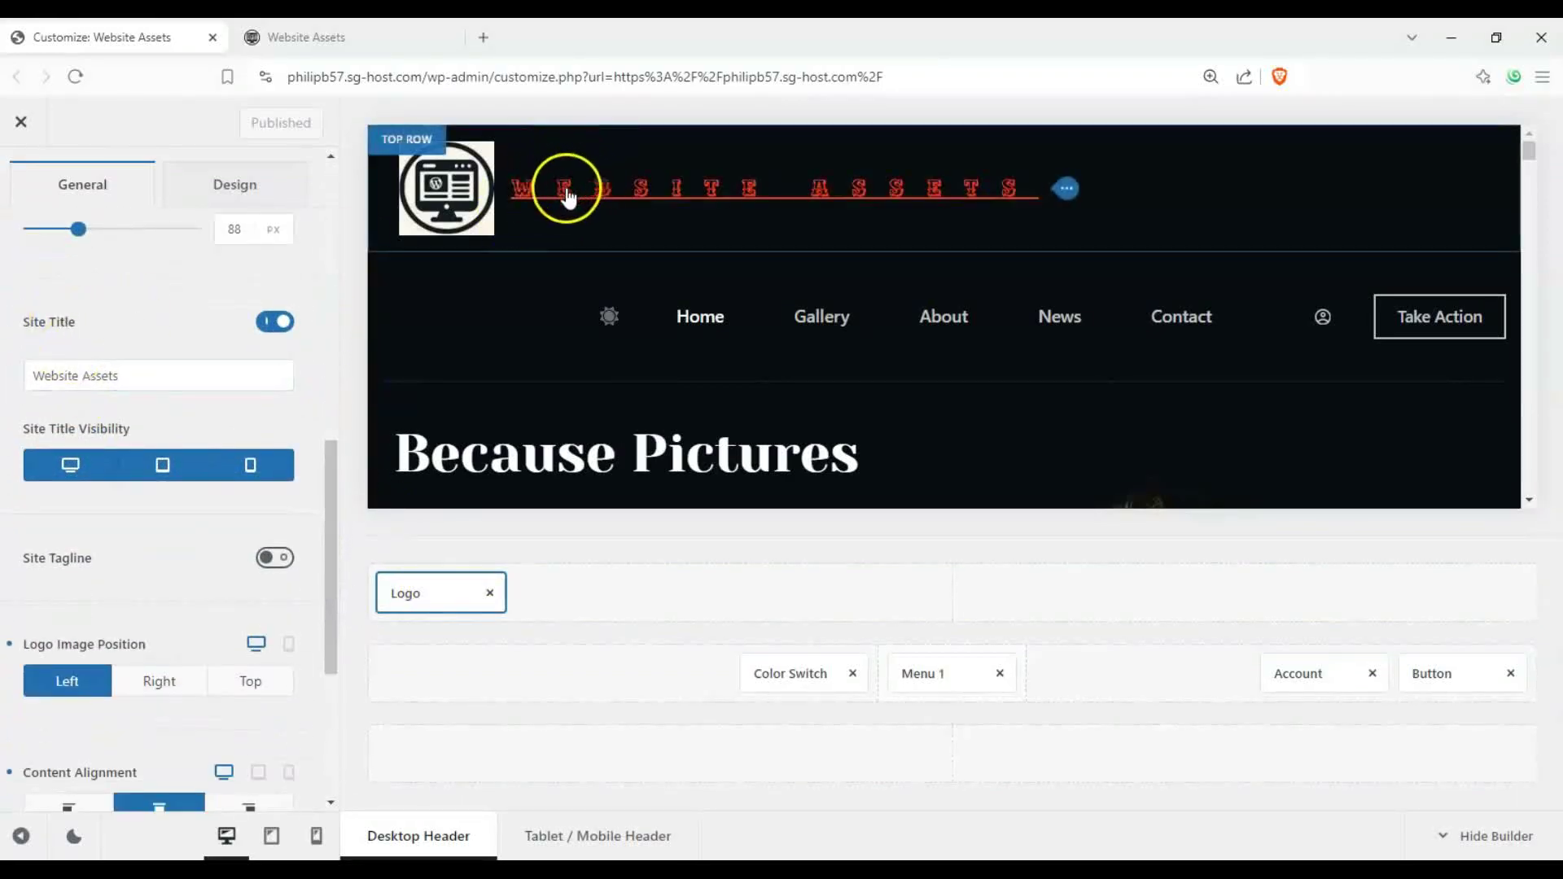
pyautogui.click(180, 376)
pyautogui.moveTo(324, 460); pyautogui.dragTo(327, 502)
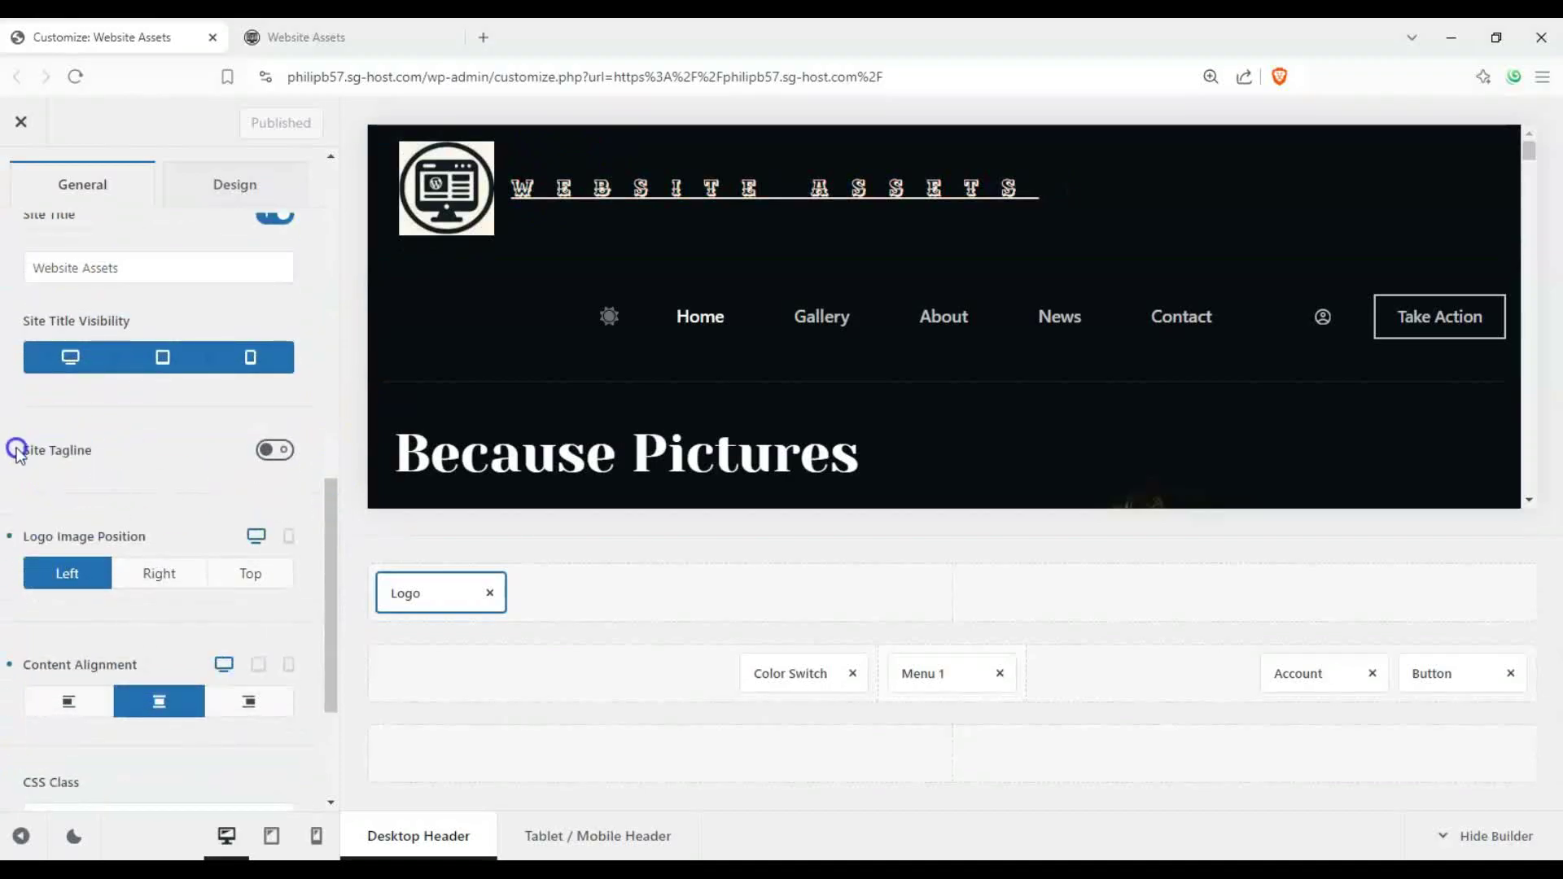
pyautogui.click(275, 450)
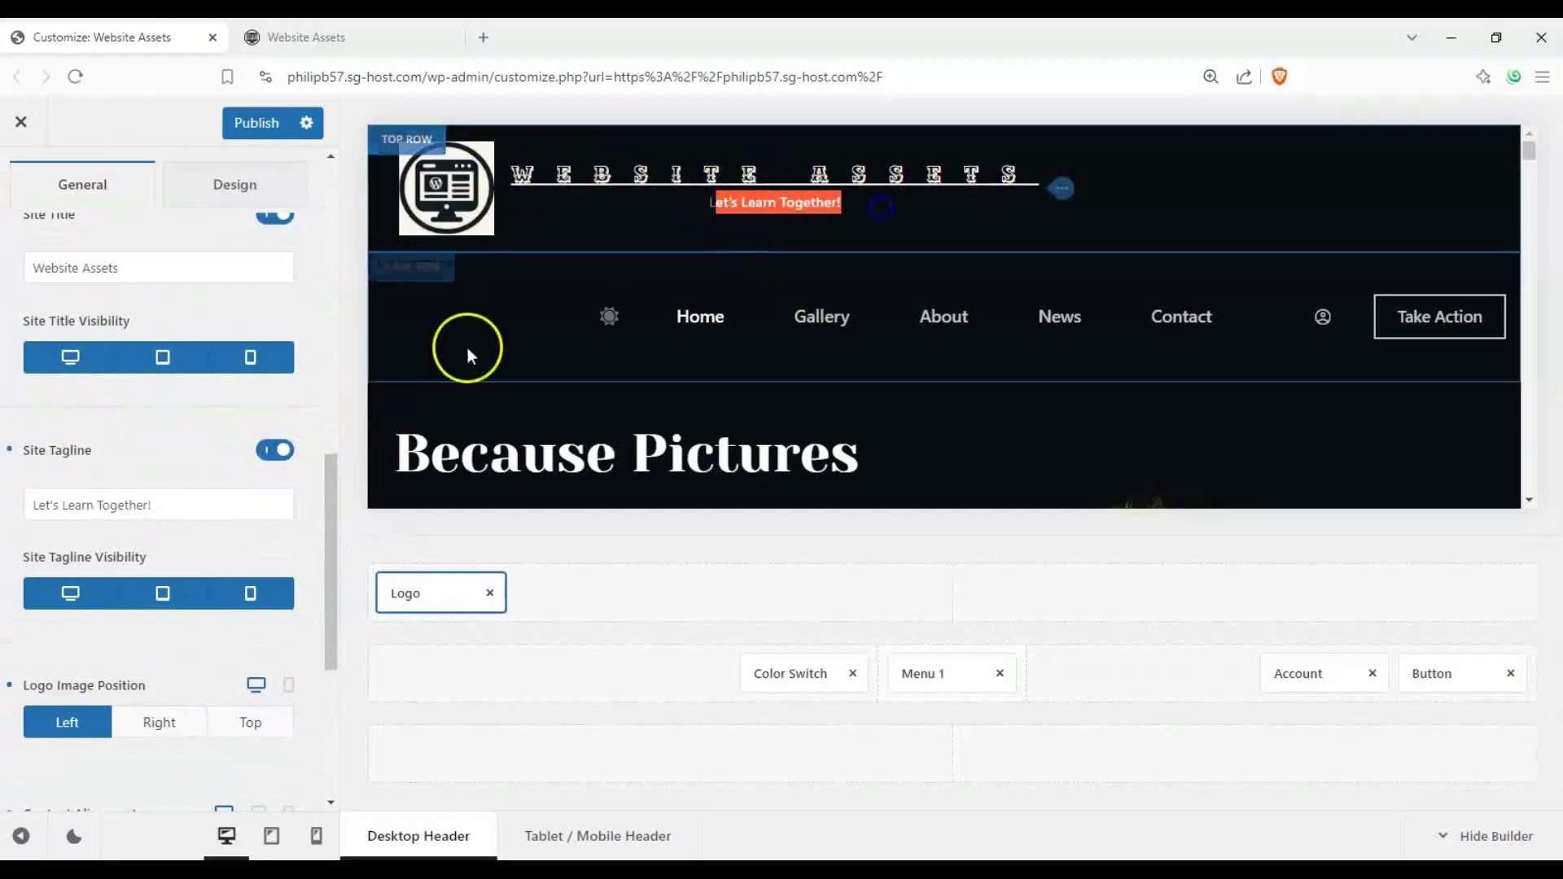
pyautogui.moveTo(328, 477); pyautogui.dragTo(330, 486)
pyautogui.click(106, 486)
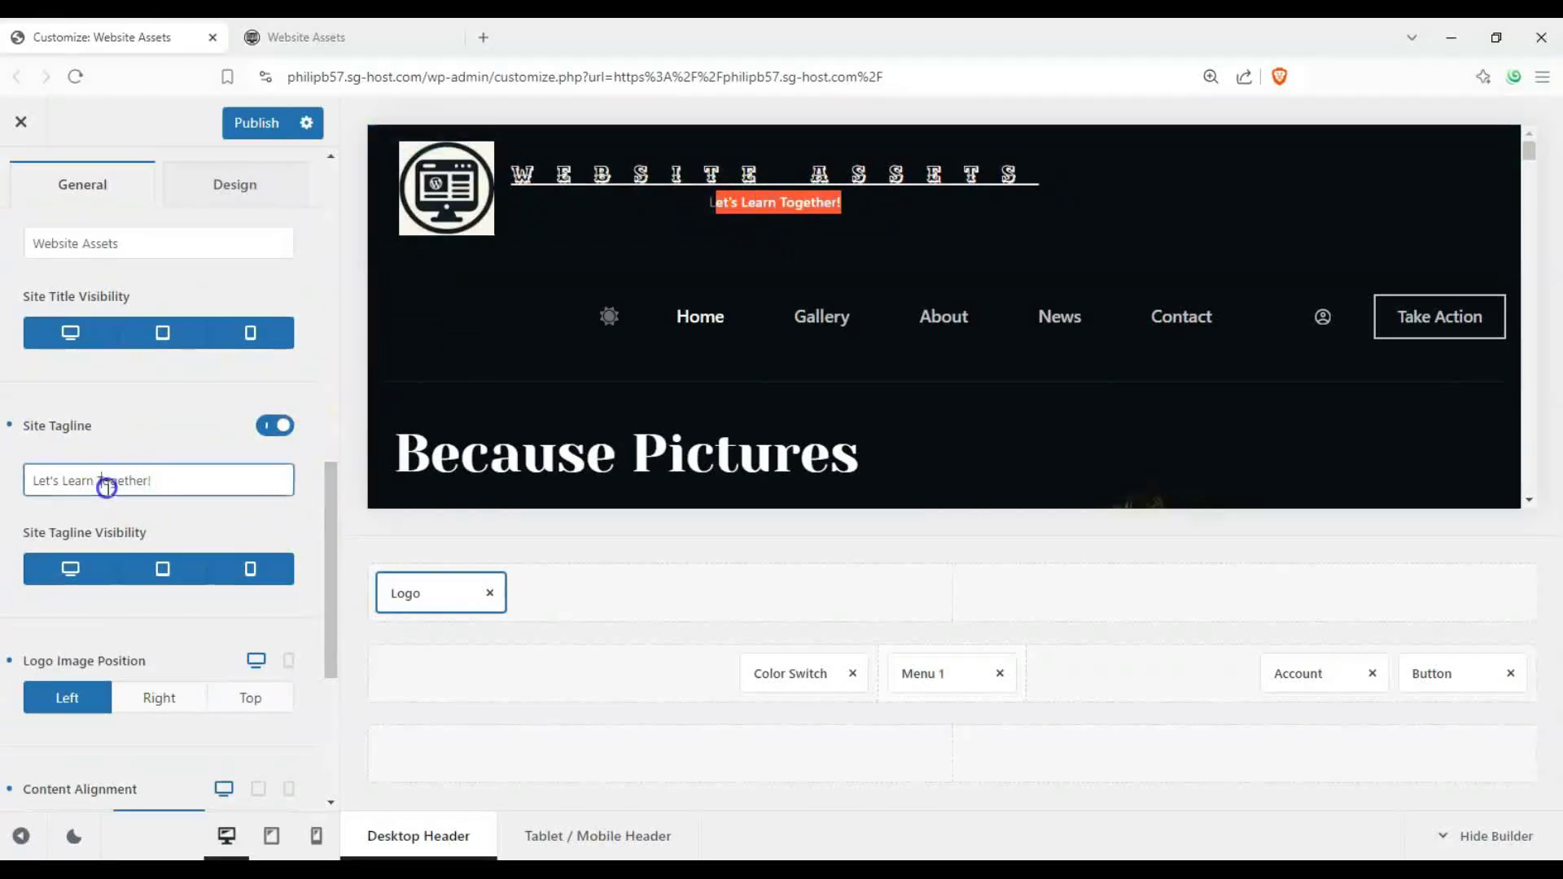
pyautogui.click(218, 521)
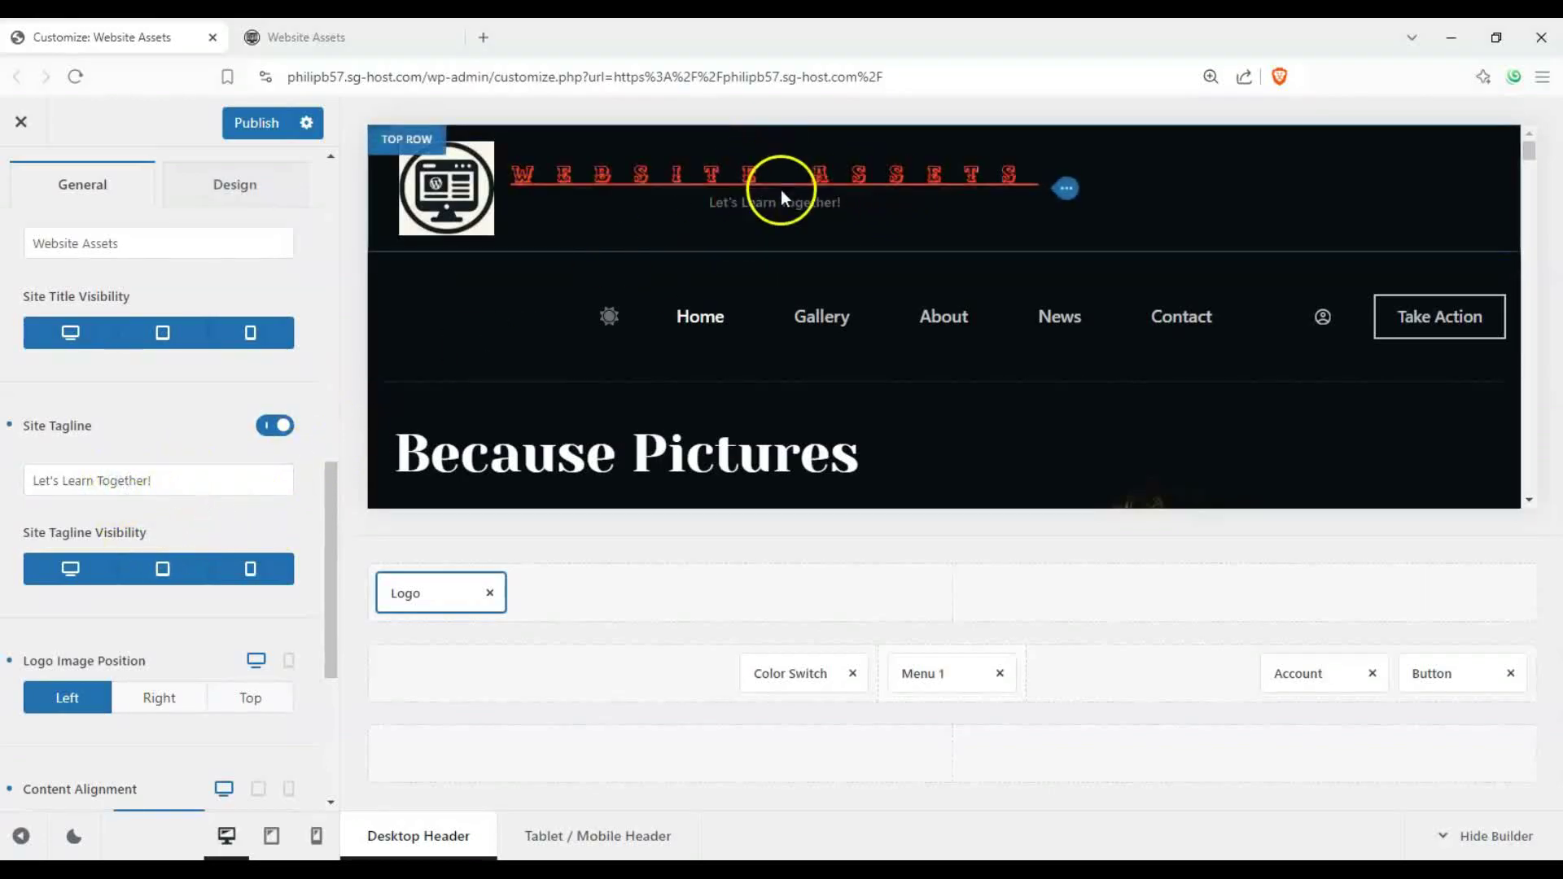
pyautogui.click(189, 441)
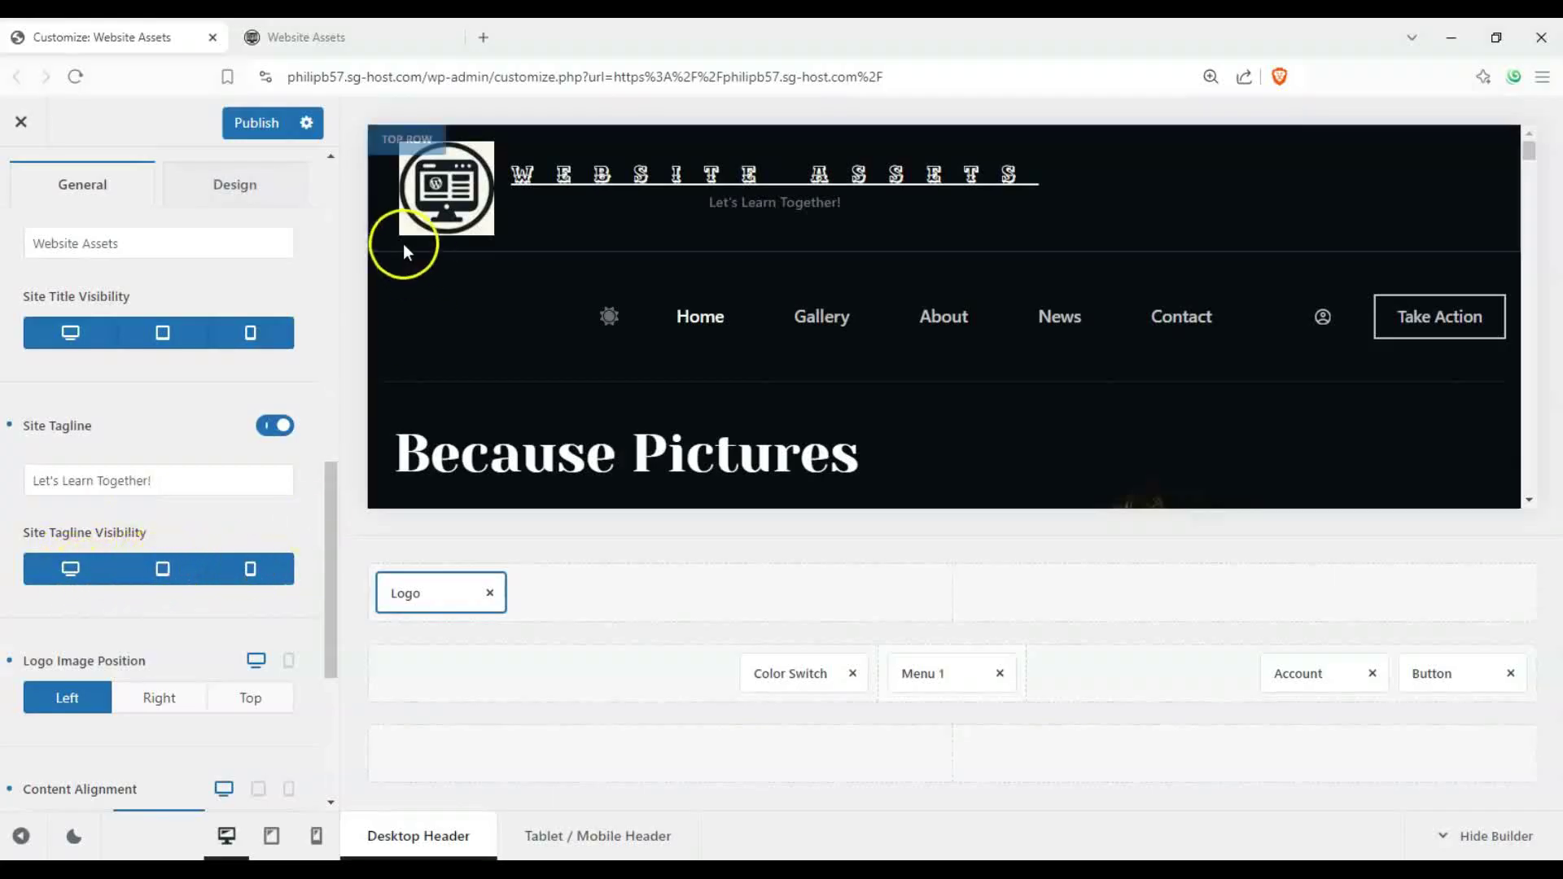
# - Try the left and right Content Alignment options for the logo, and return the alignment to center
pyautogui.moveTo(329, 481); pyautogui.dragTo(350, 610)
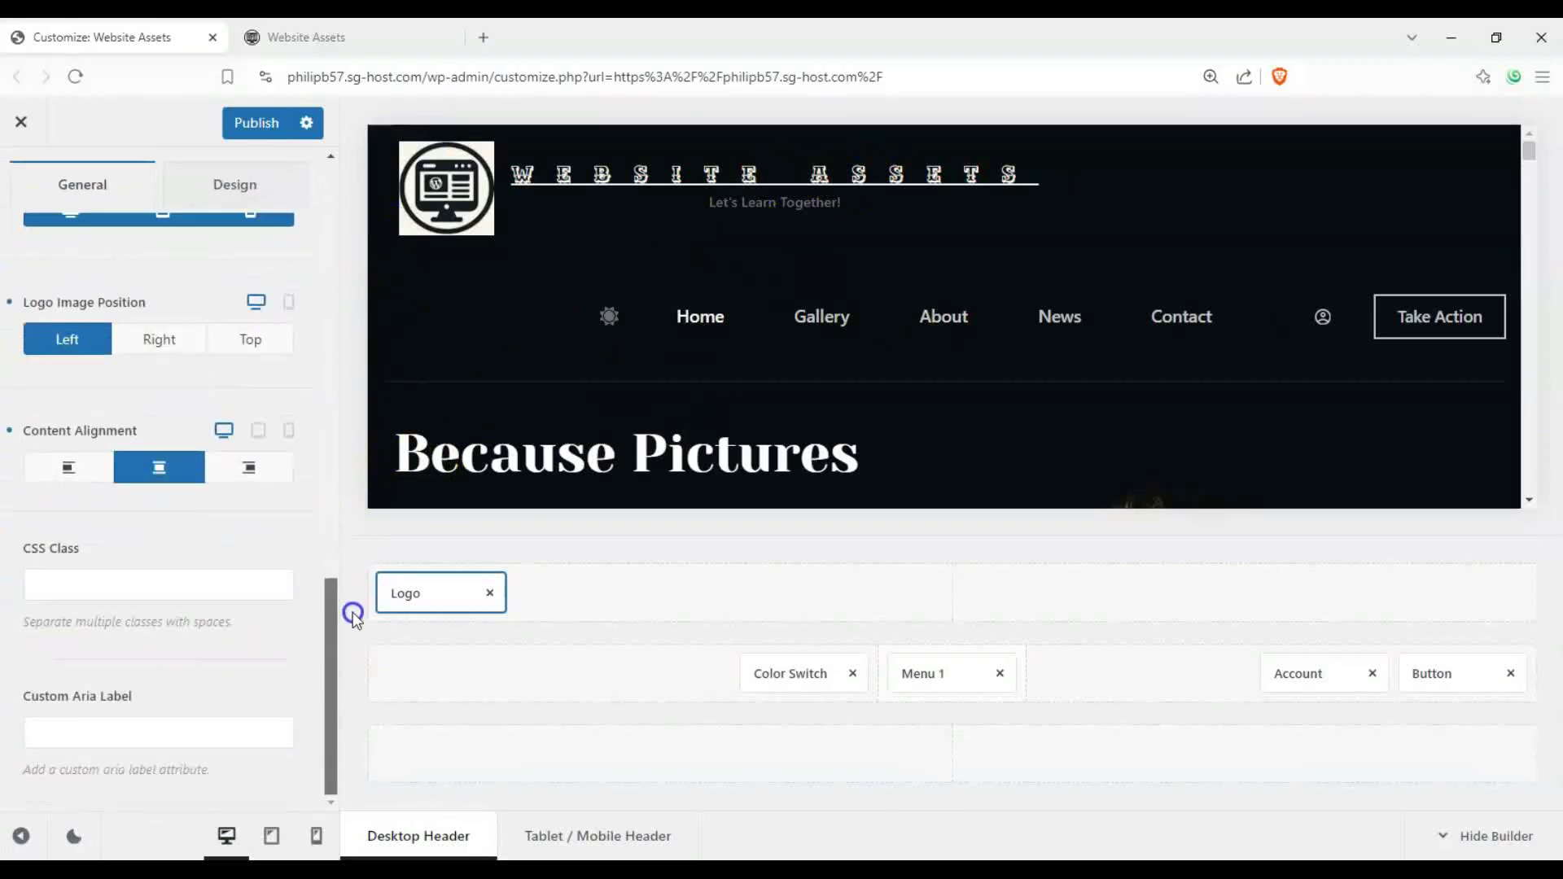
pyautogui.click(71, 473)
pyautogui.click(271, 470)
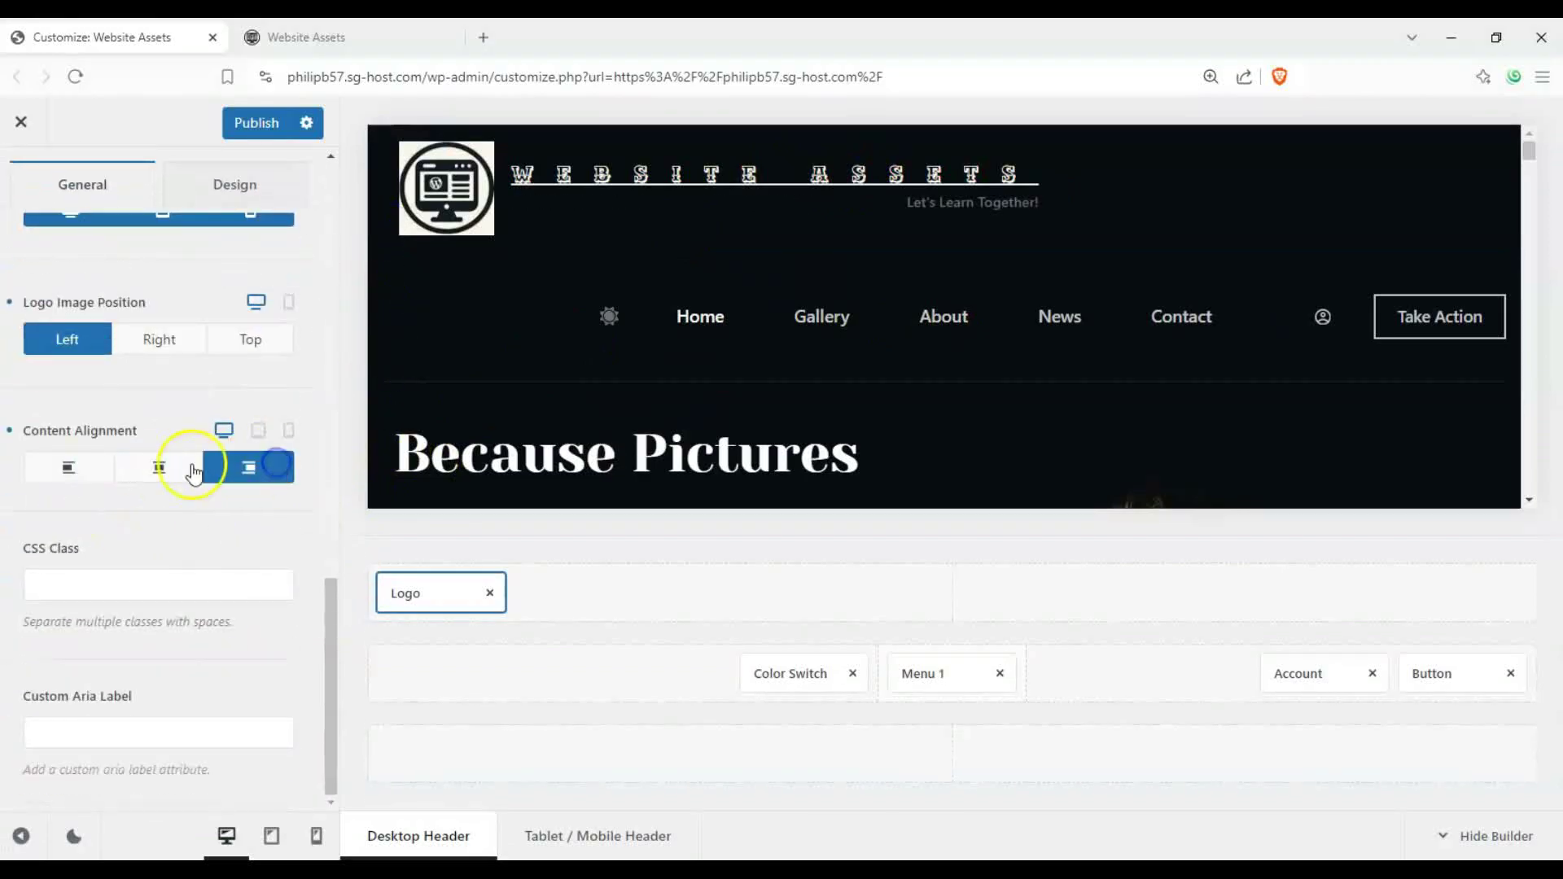
pyautogui.click(186, 471)
pyautogui.click(268, 477)
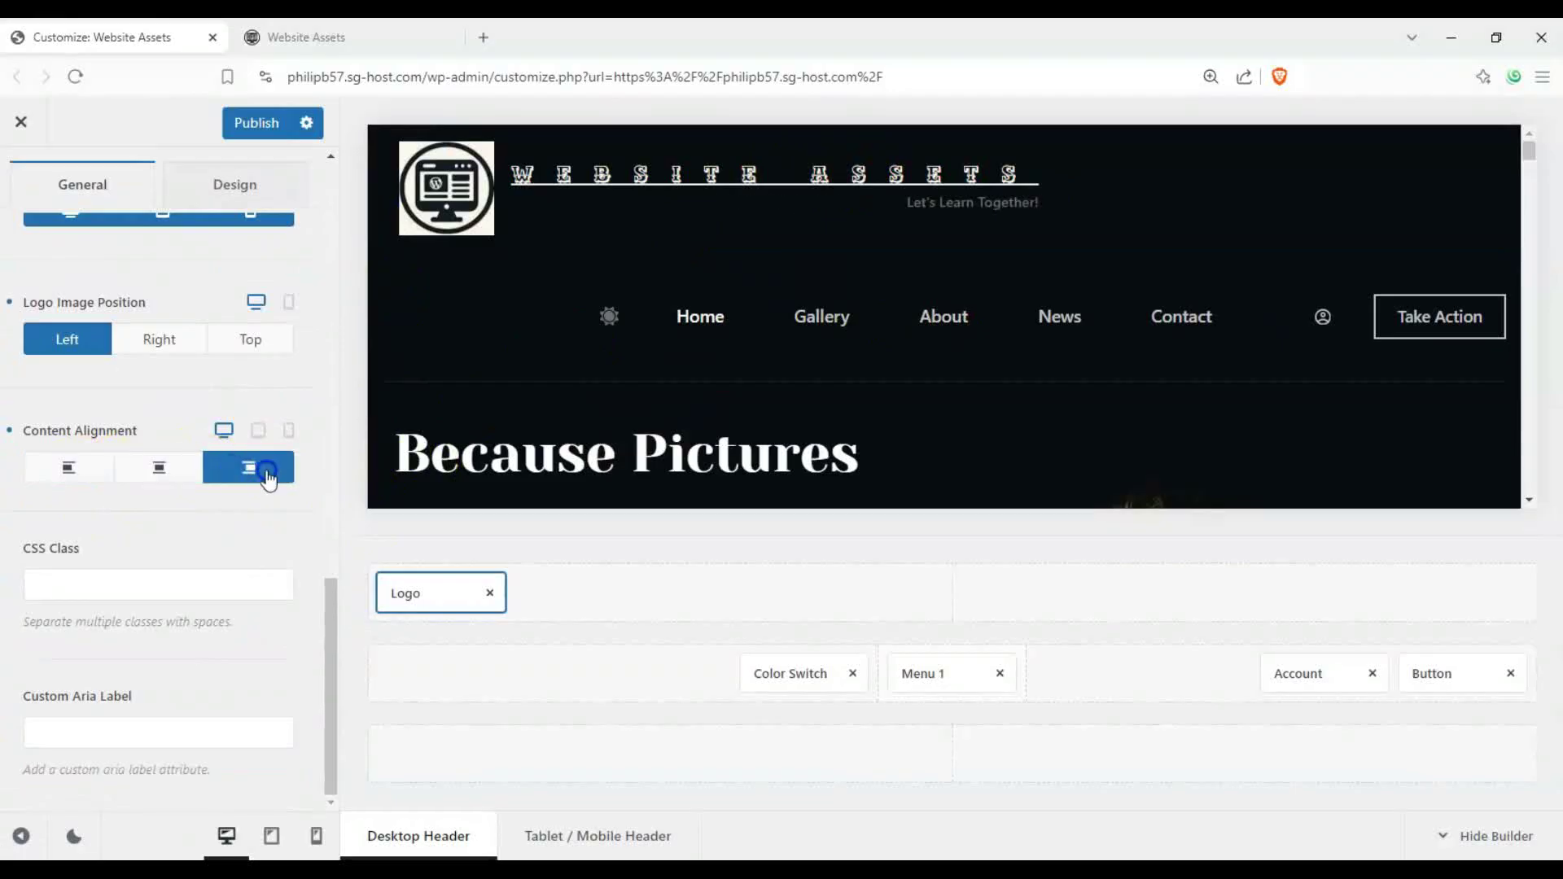
pyautogui.click(79, 480)
pyautogui.click(159, 470)
# - Set the Default State of the Site Tagline Color to pink #ff00ae in the logo's design settings
pyautogui.moveTo(330, 684); pyautogui.dragTo(342, 443)
pyautogui.click(240, 187)
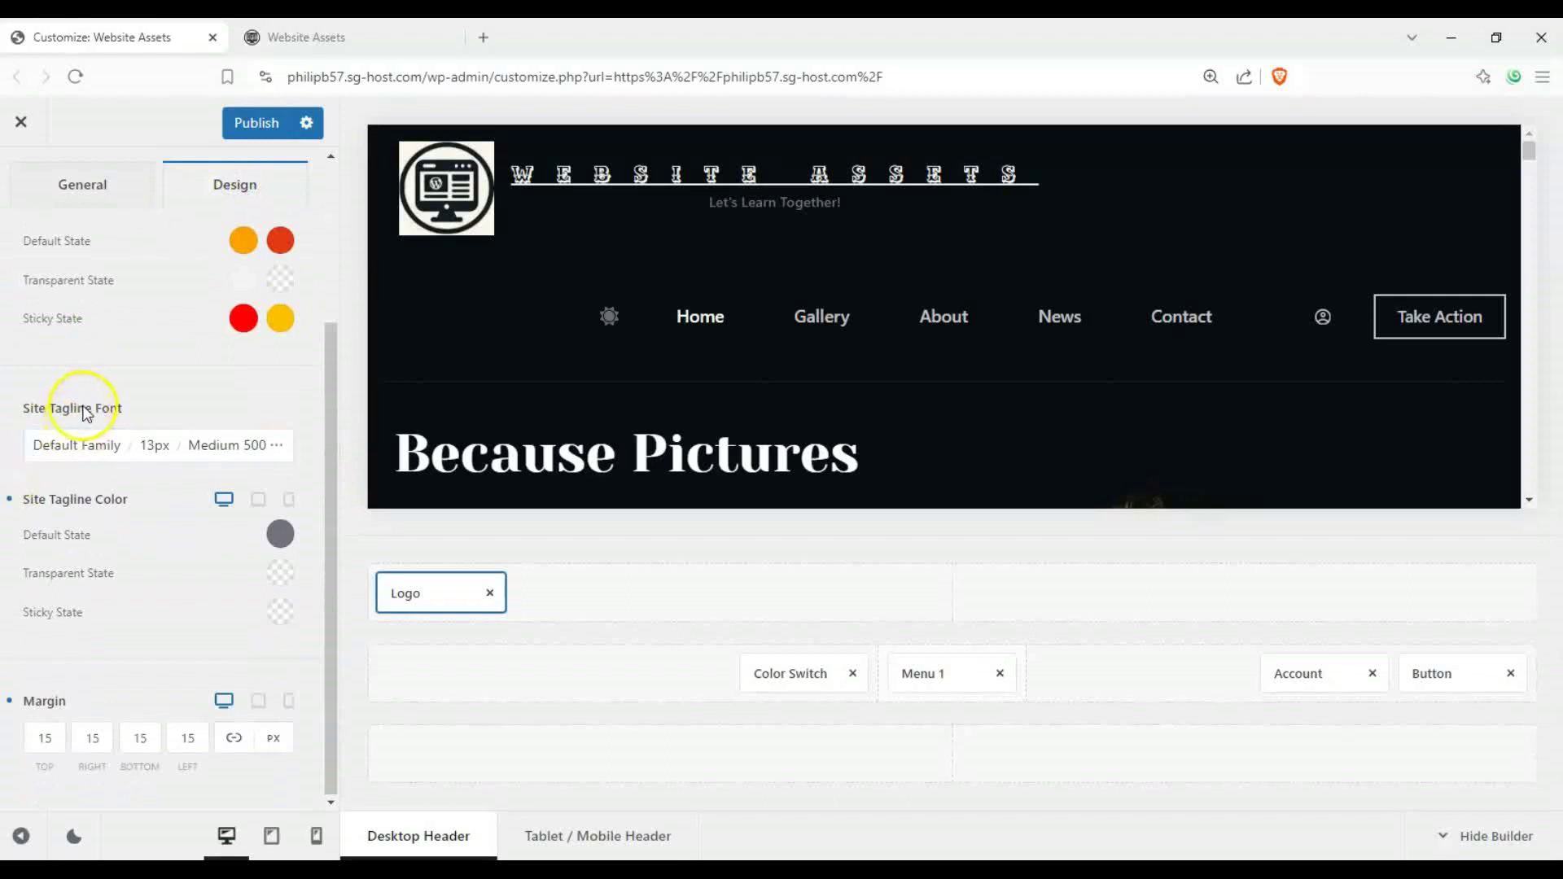
pyautogui.click(282, 537)
pyautogui.click(224, 541)
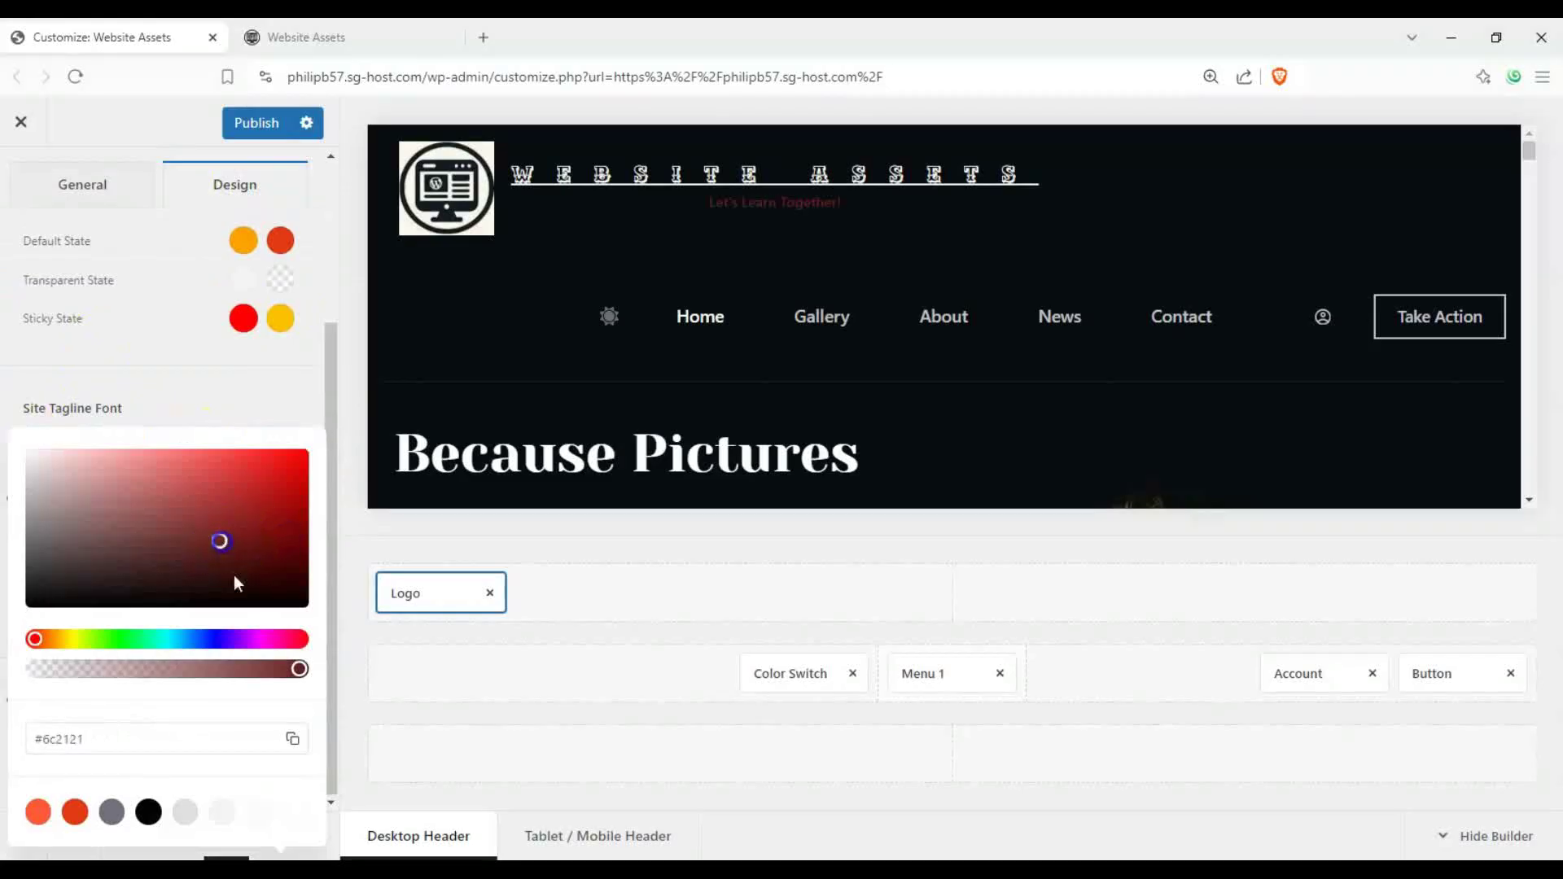
pyautogui.click(269, 639)
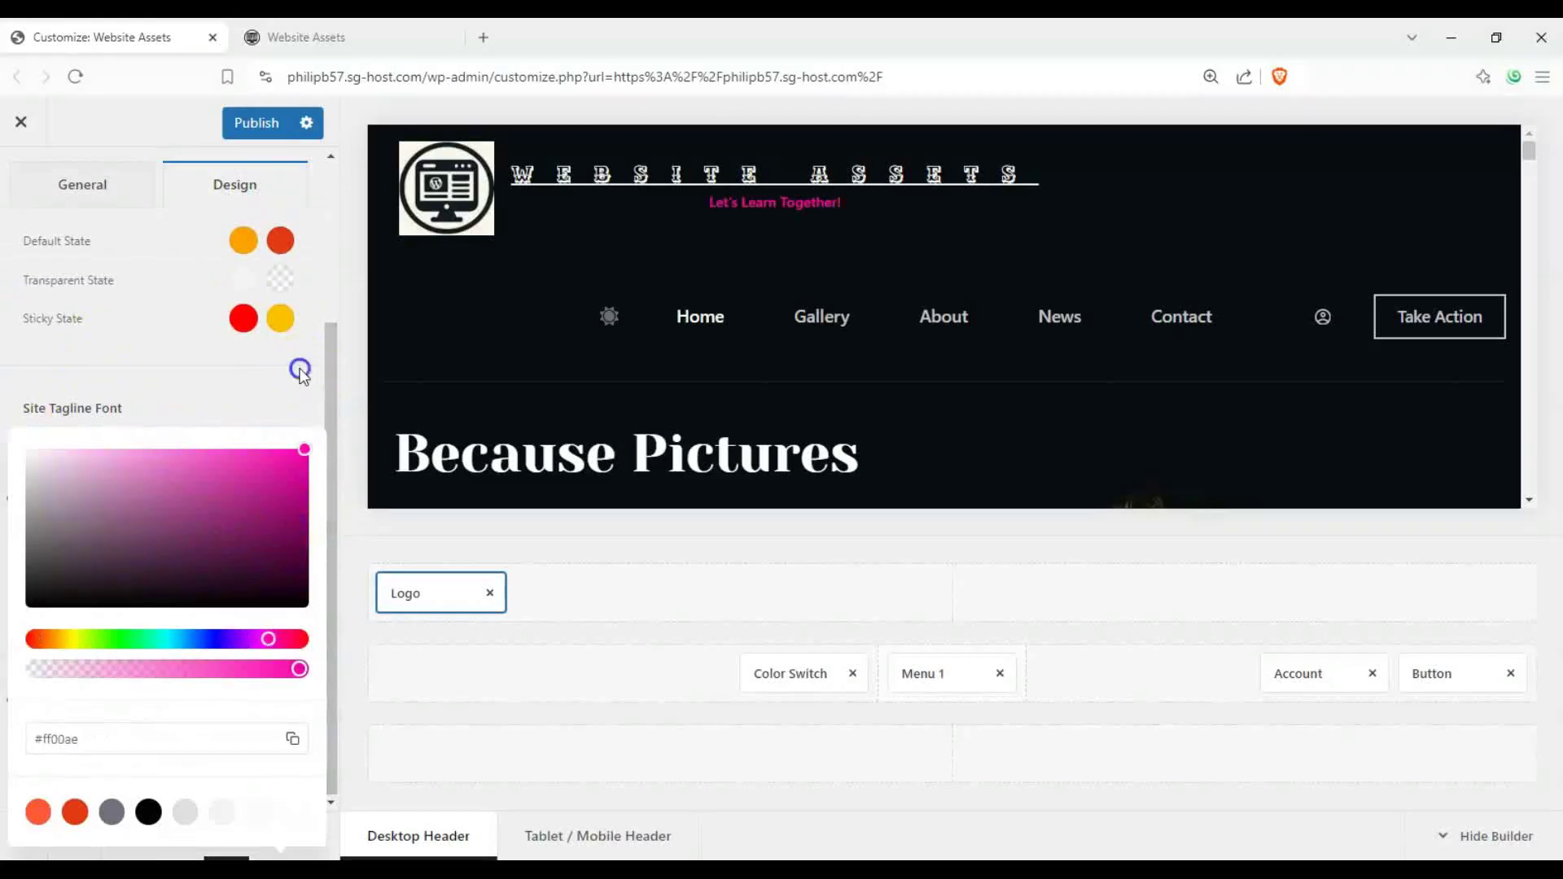
pyautogui.click(300, 370)
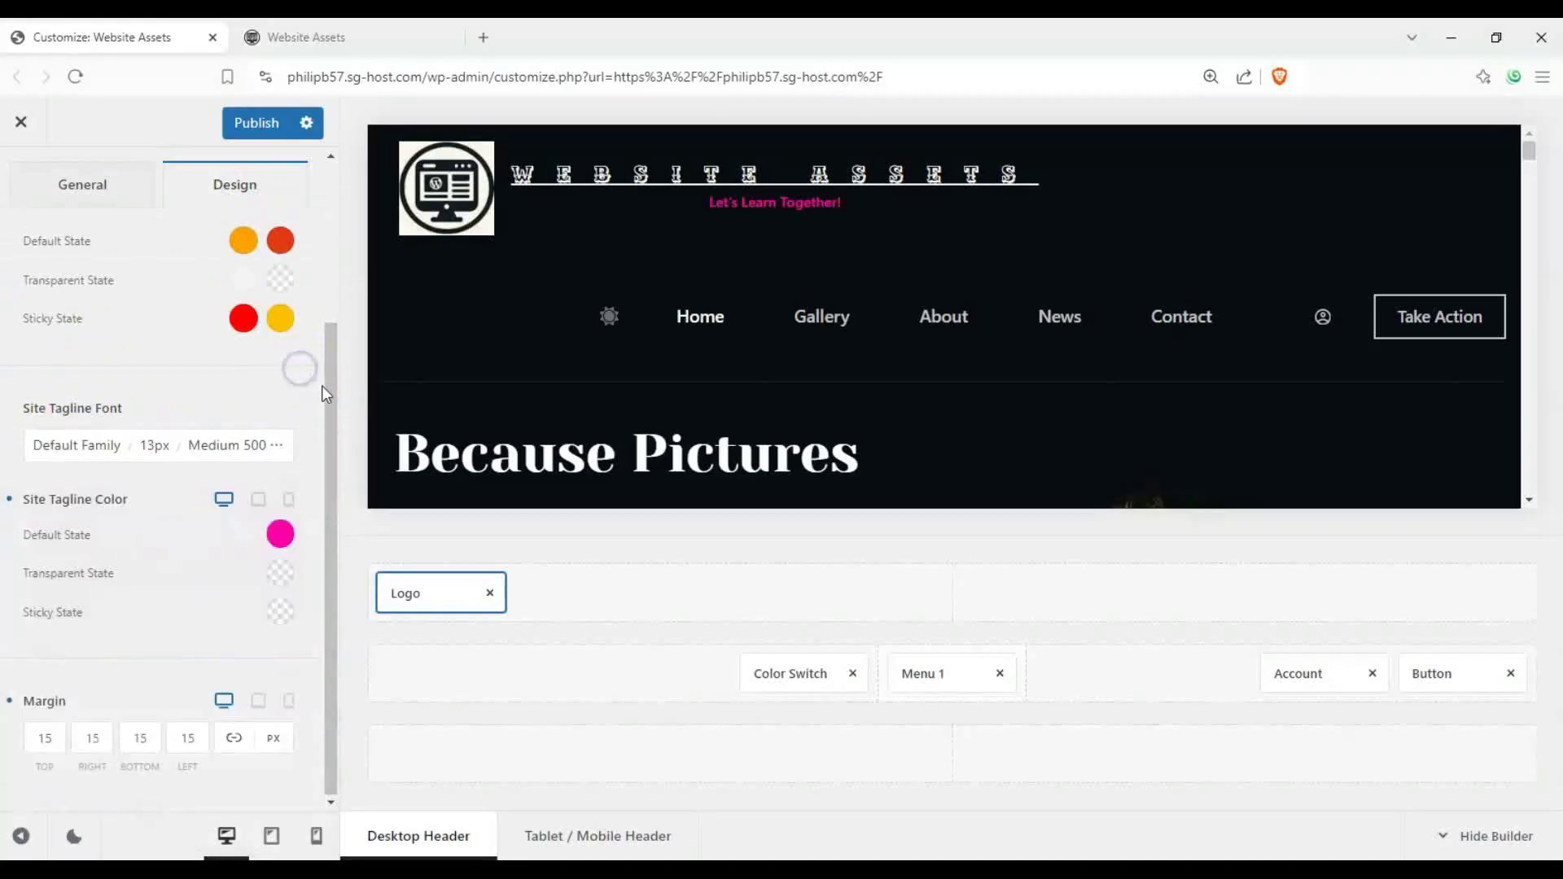
# - Set the Transparent State of the Site Tagline Color to the palette's first orange swatch
pyautogui.click(280, 580)
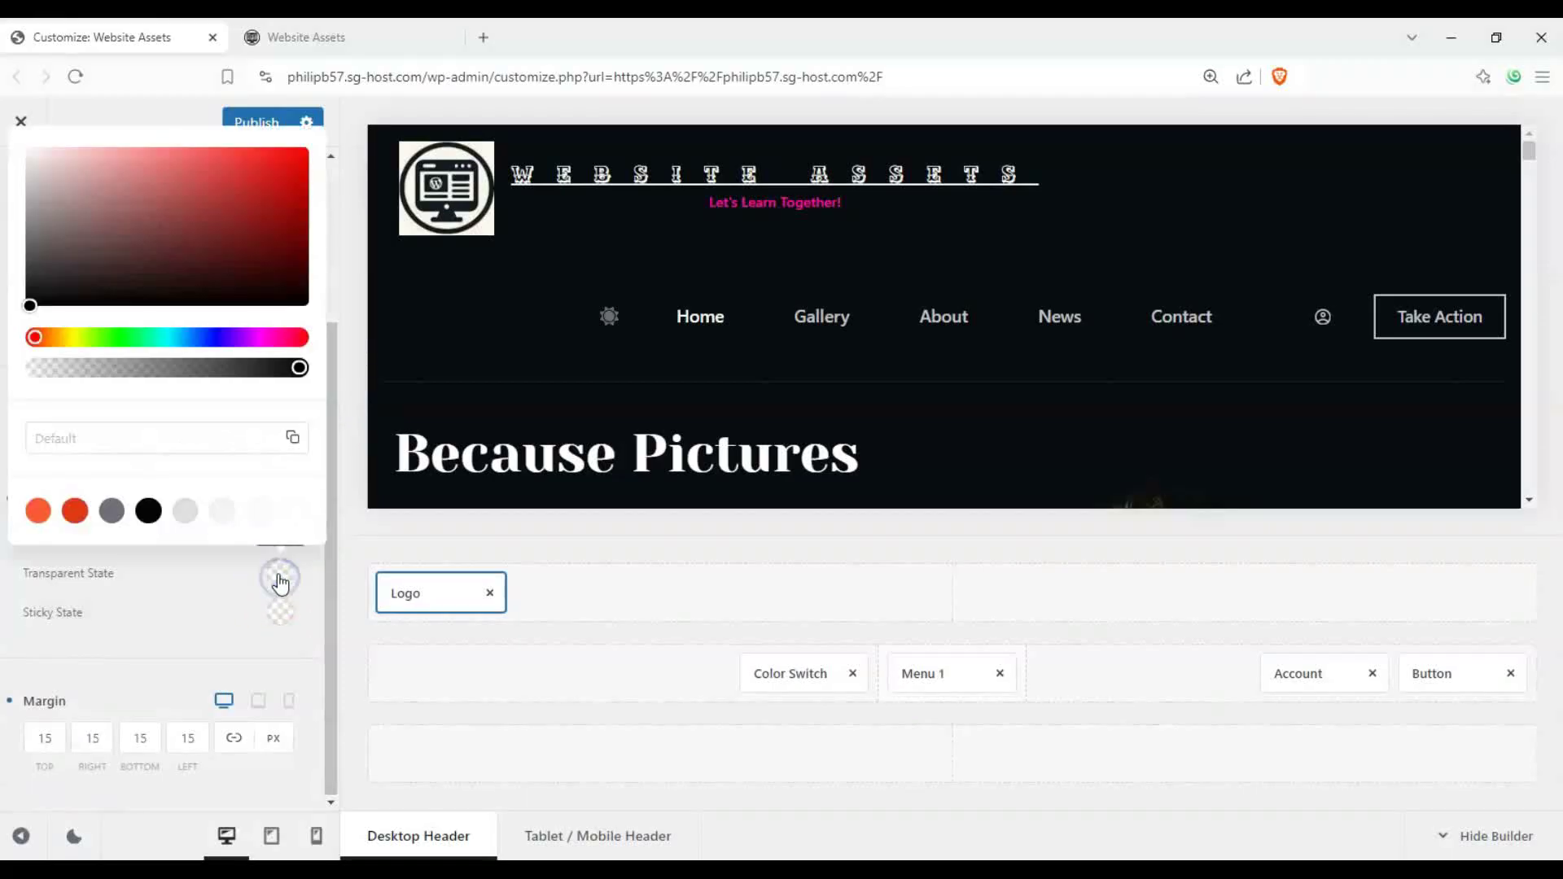
pyautogui.click(38, 511)
pyautogui.click(184, 595)
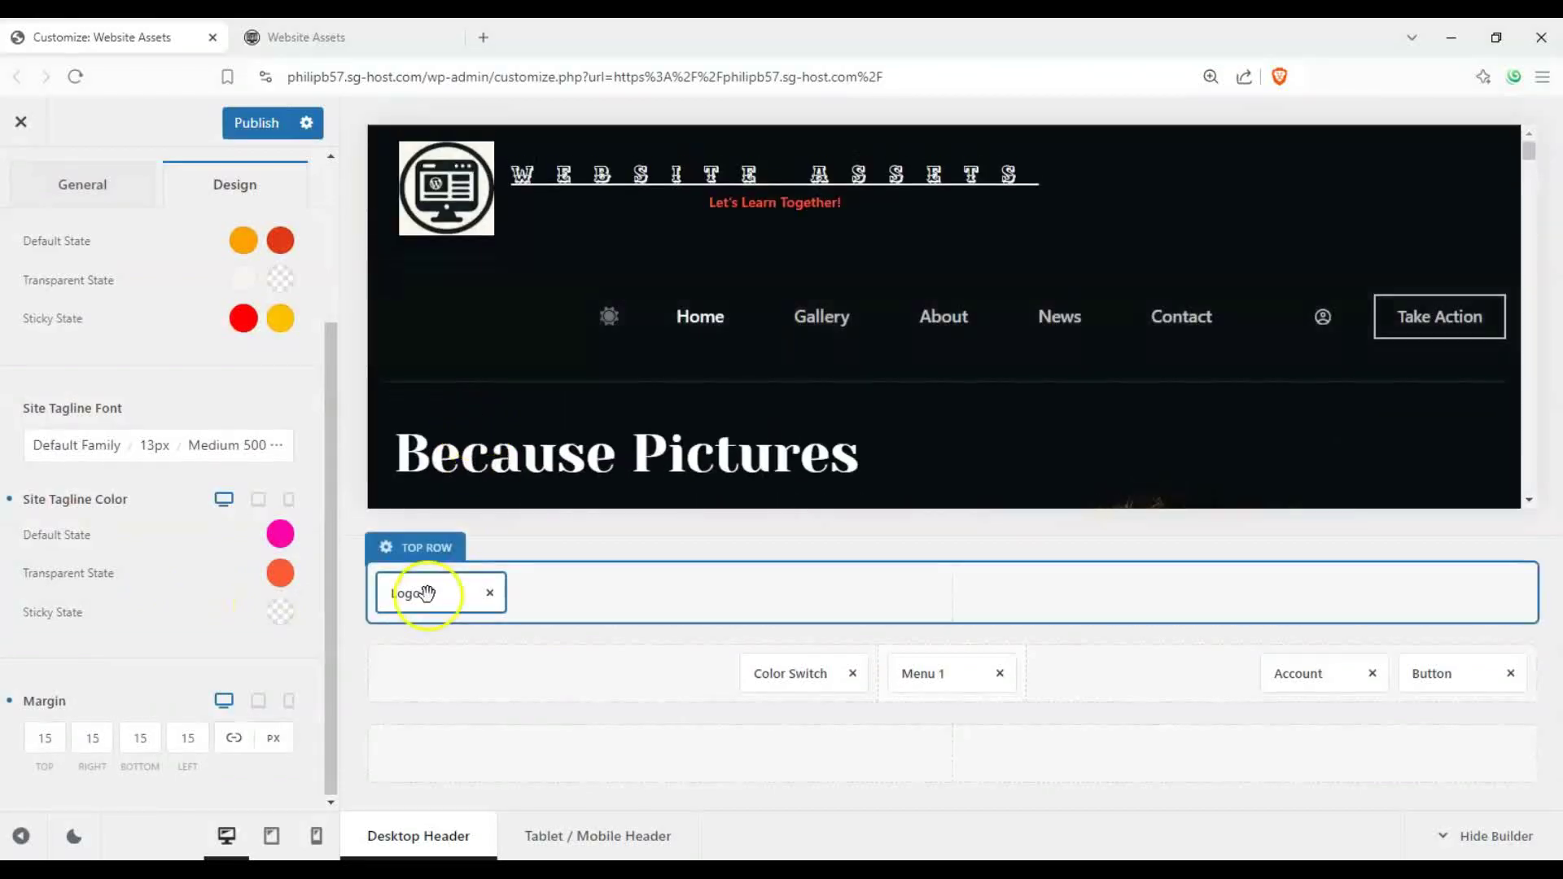
# - Move Color Switch, Menu 1, Account and Button to the header's bottom row, and the Logo to the center of the main row
pyautogui.moveTo(771, 674); pyautogui.dragTo(806, 747)
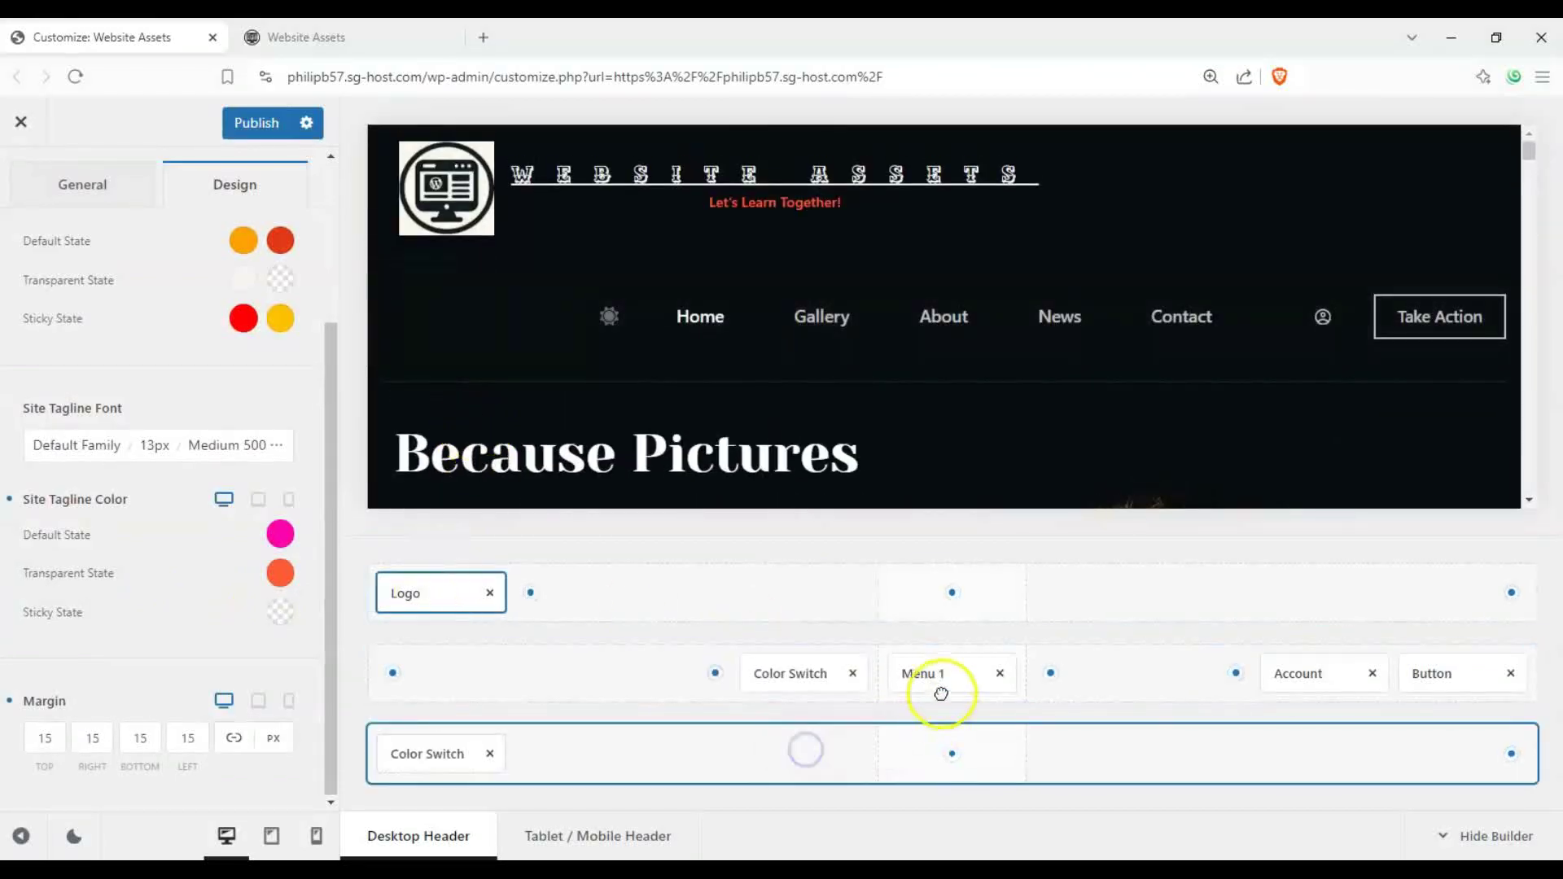
pyautogui.moveTo(941, 694); pyautogui.dragTo(960, 754)
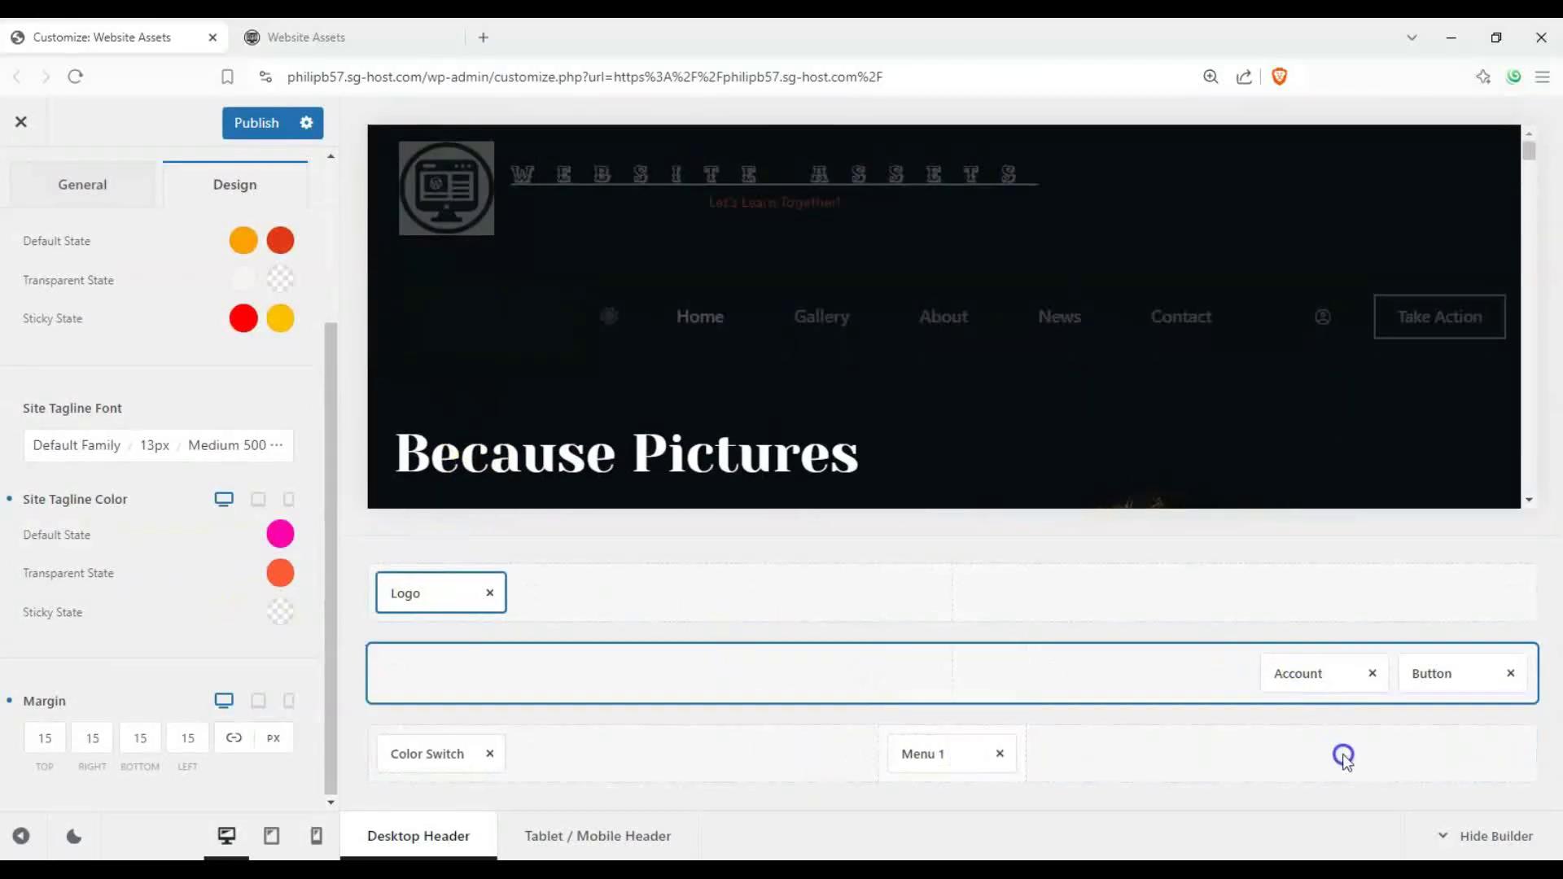
pyautogui.moveTo(1297, 674); pyautogui.dragTo(1384, 753)
pyautogui.moveTo(1431, 673); pyautogui.dragTo(1478, 749)
pyautogui.moveTo(451, 603); pyautogui.dragTo(954, 691)
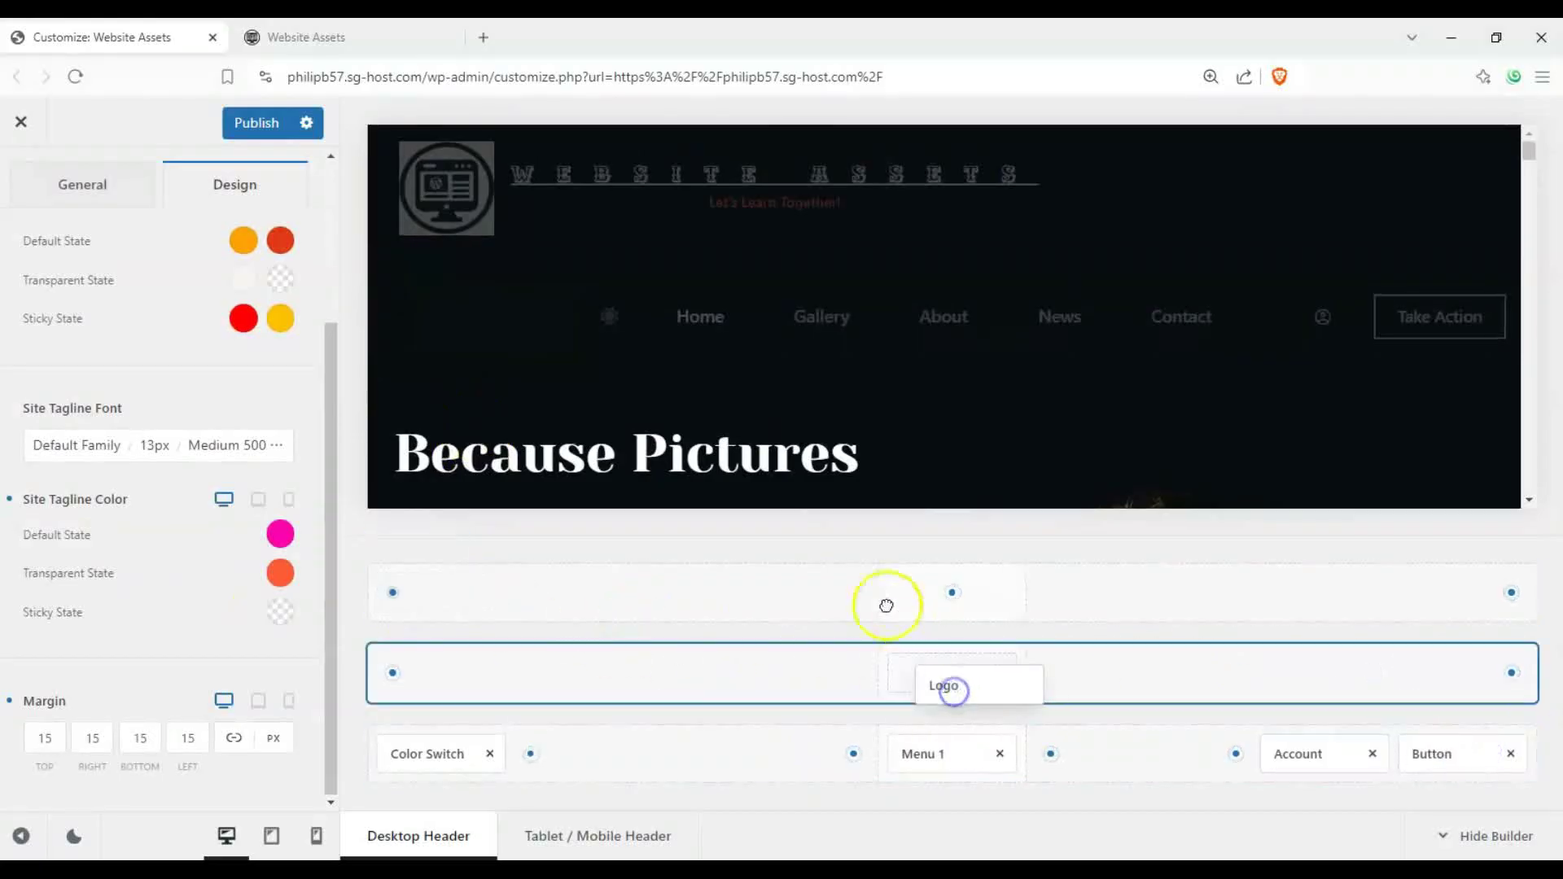
pyautogui.moveTo(887, 606); pyautogui.dragTo(887, 605)
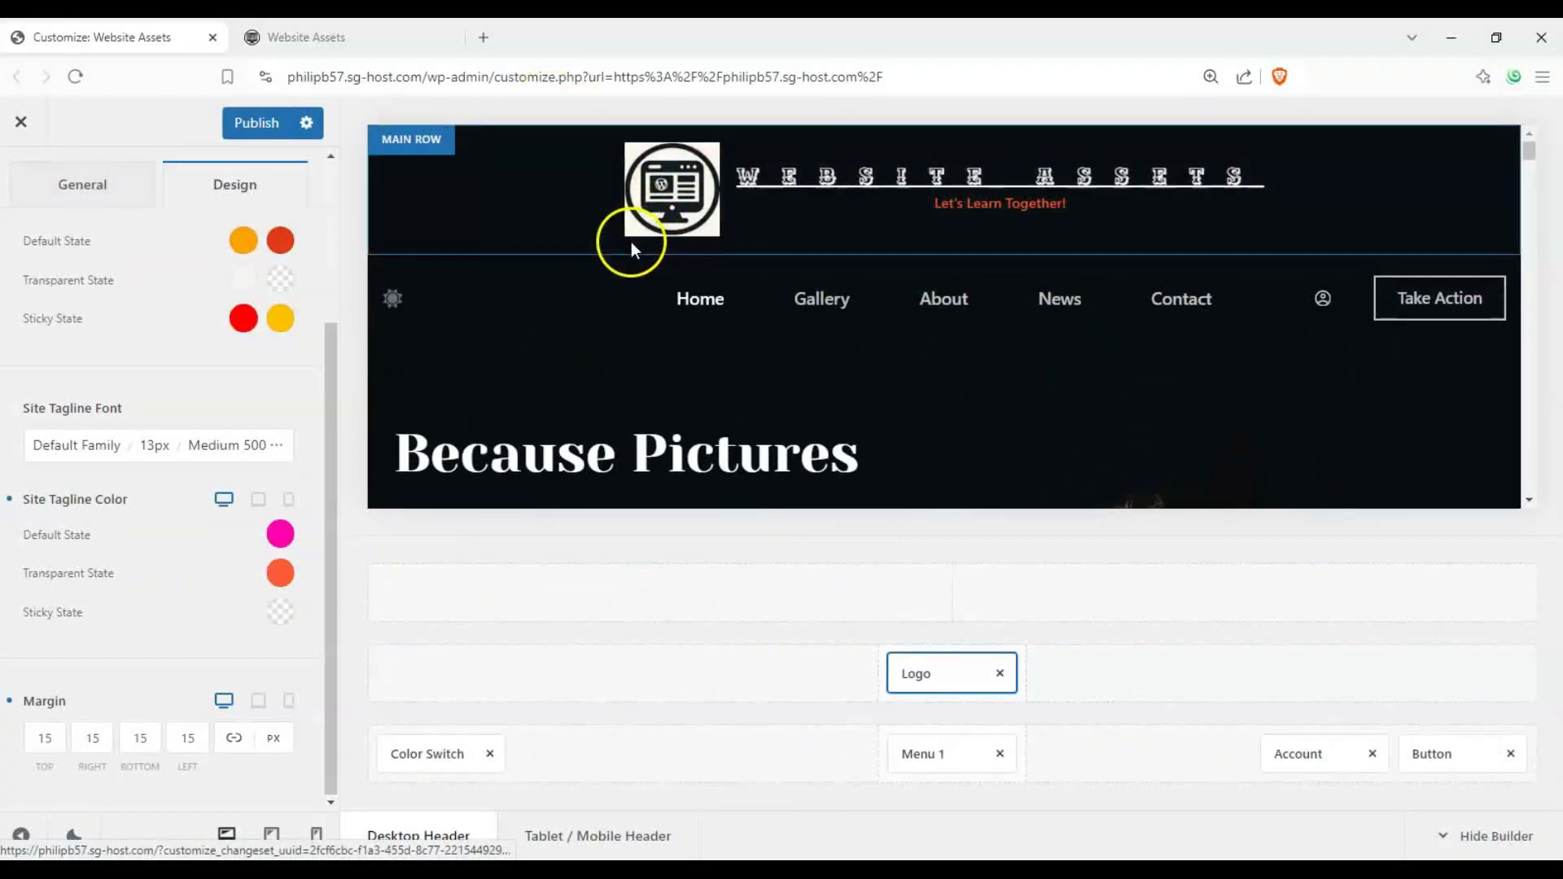
# - Set the Sticky State of the Site Tagline Color to blue
pyautogui.click(280, 612)
pyautogui.moveTo(289, 192); pyautogui.dragTo(306, 173)
pyautogui.click(112, 631)
# - Examine the tagline's color in the page preview with the header in its transparent and sticky states
pyautogui.scroll(-3, 775, 360)
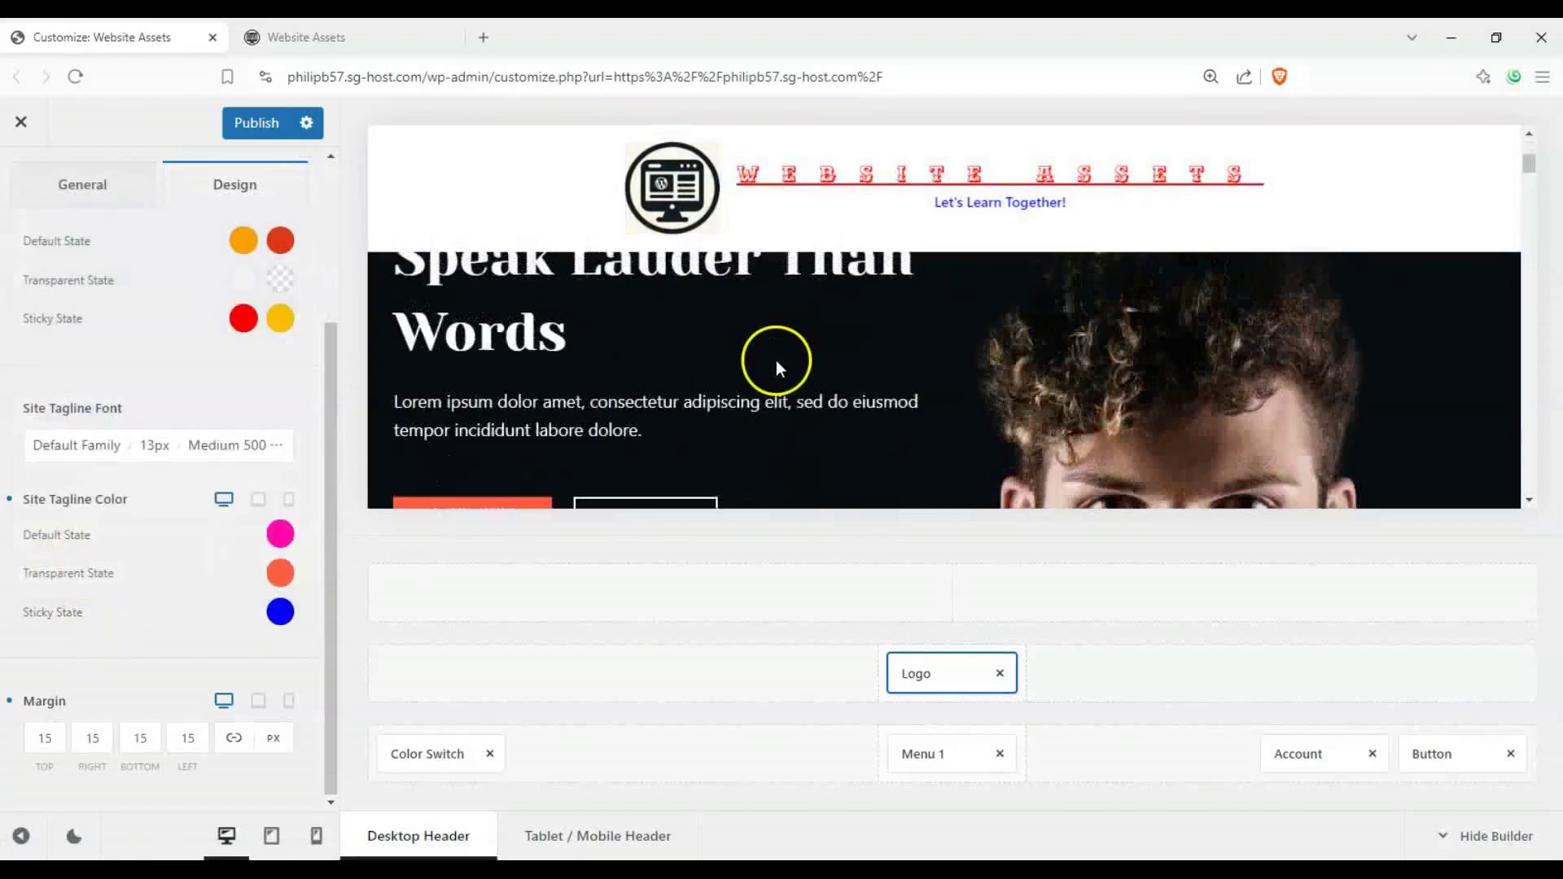
pyautogui.scroll(3, 775, 360)
pyautogui.scroll(-3, 775, 360)
pyautogui.scroll(3, 896, 285)
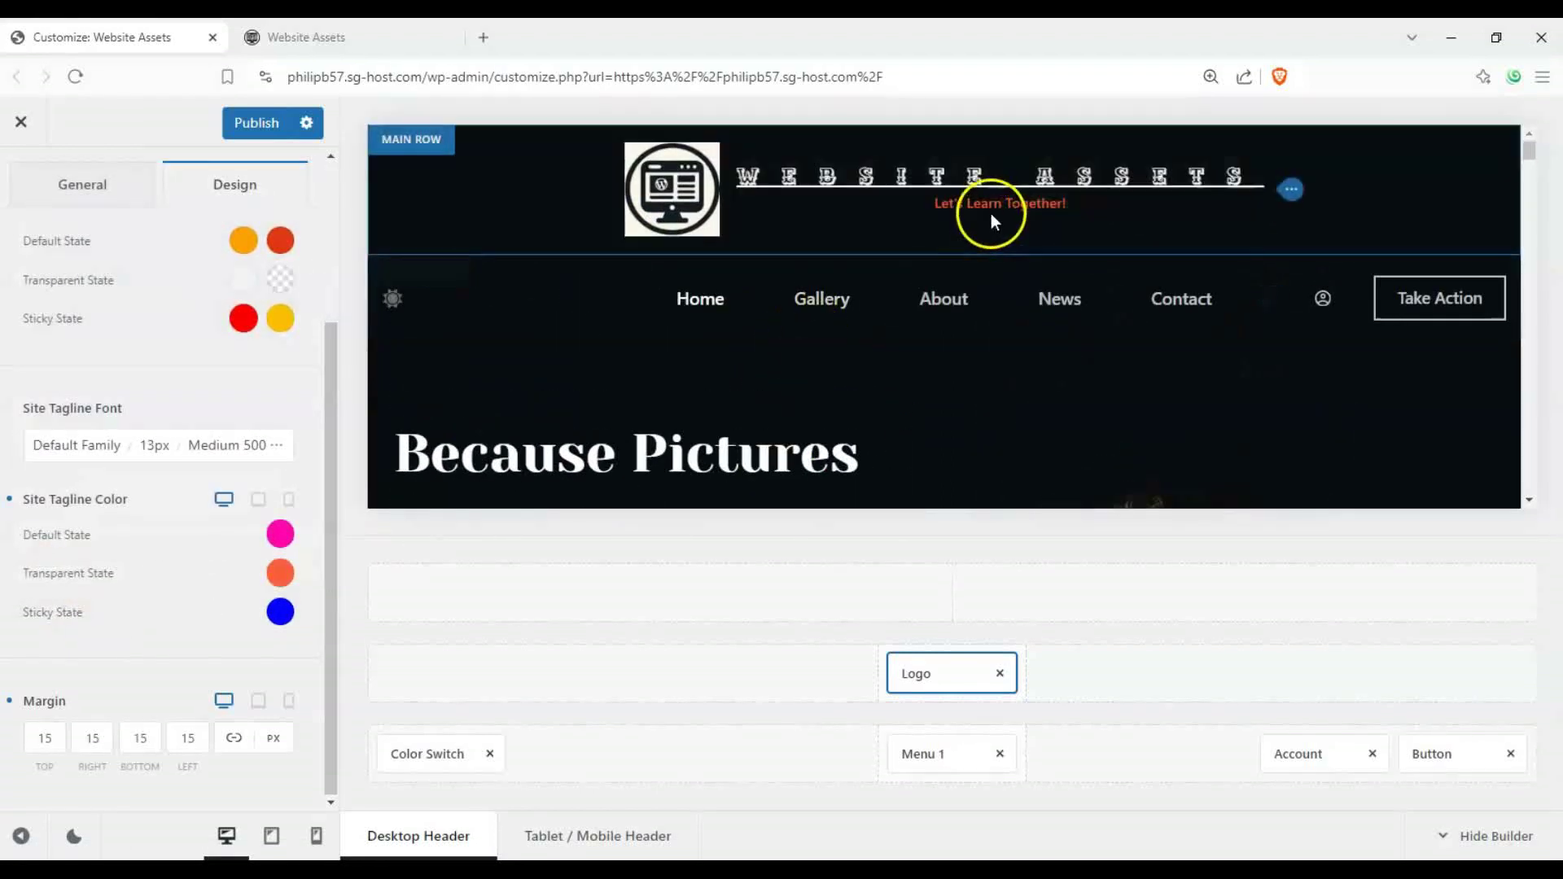
pyautogui.scroll(-3, 906, 348)
pyautogui.scroll(3, 867, 368)
pyautogui.scroll(-3, 861, 366)
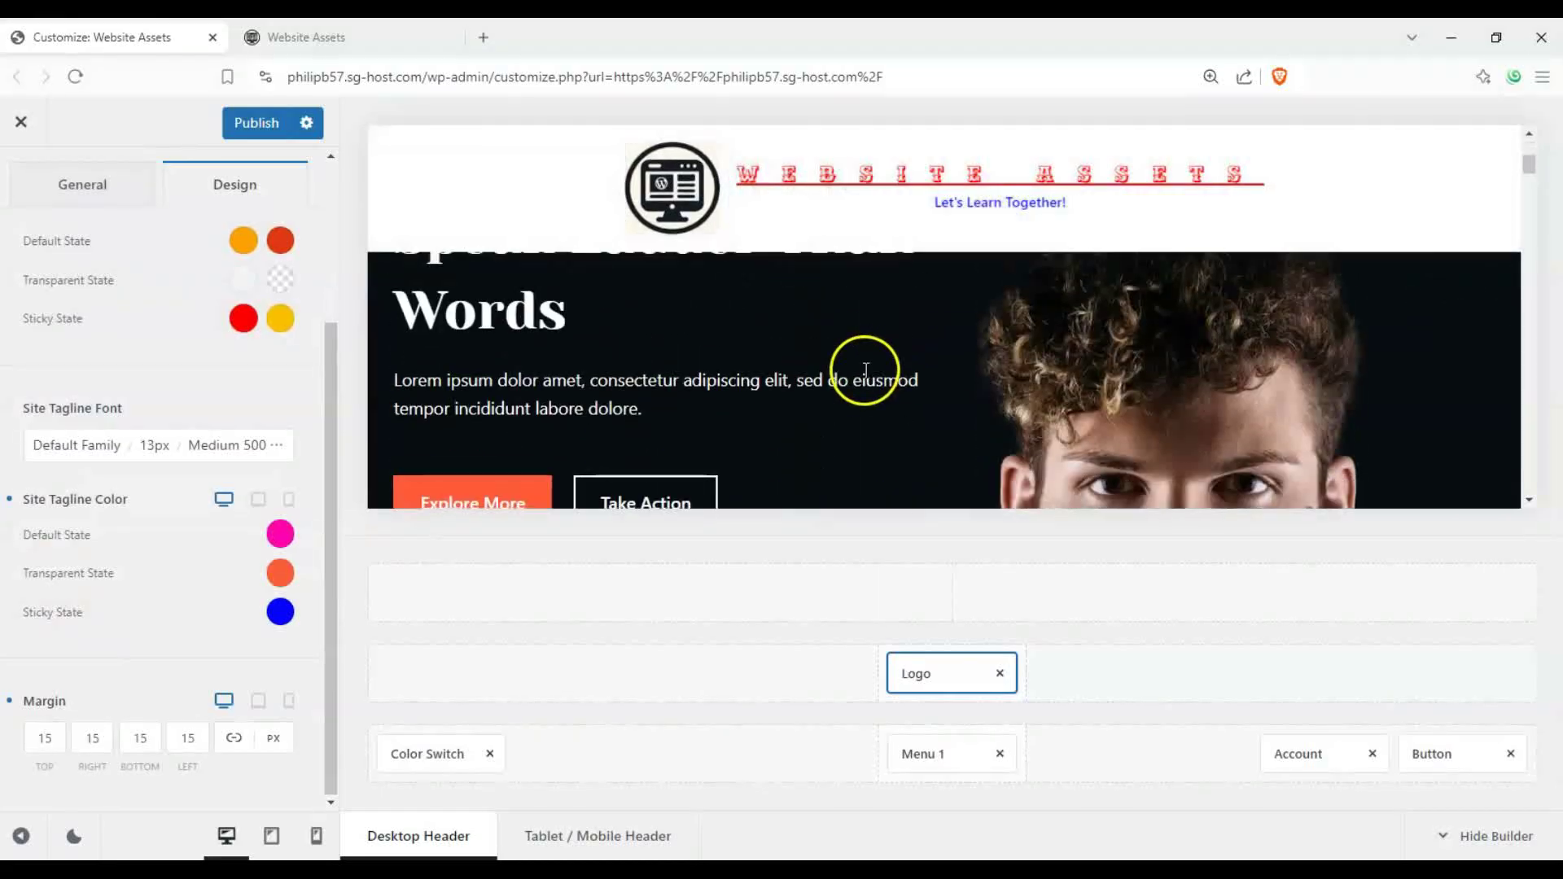
pyautogui.scroll(3, 861, 377)
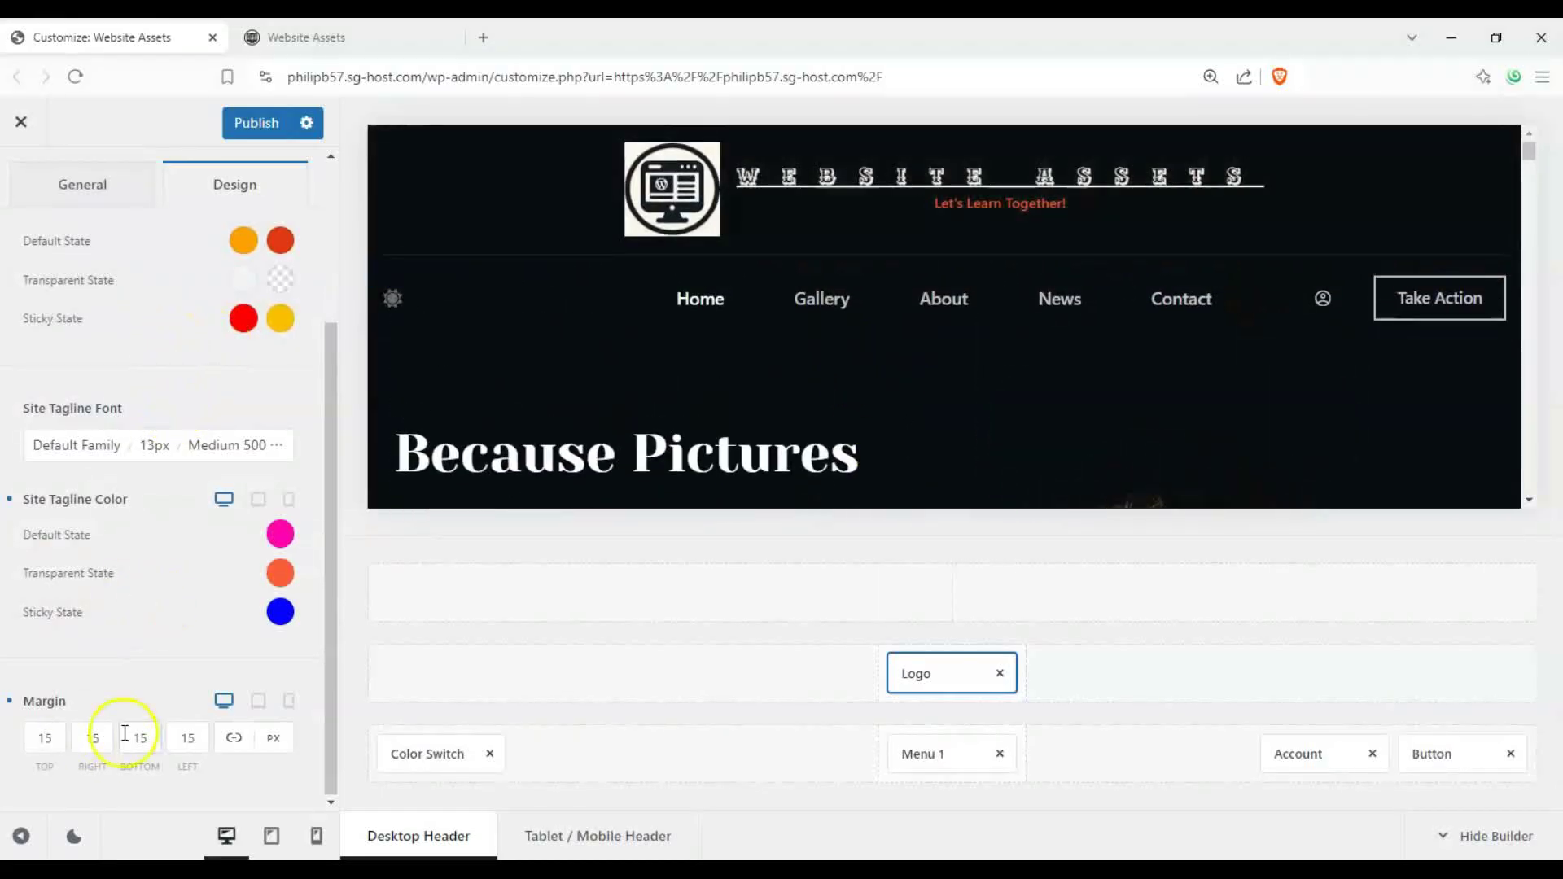
# - Set the Site Tagline Font family to Leckerli One after trying Lavishly Yours and League Gothic
pyautogui.scroll(2, 56, 691)
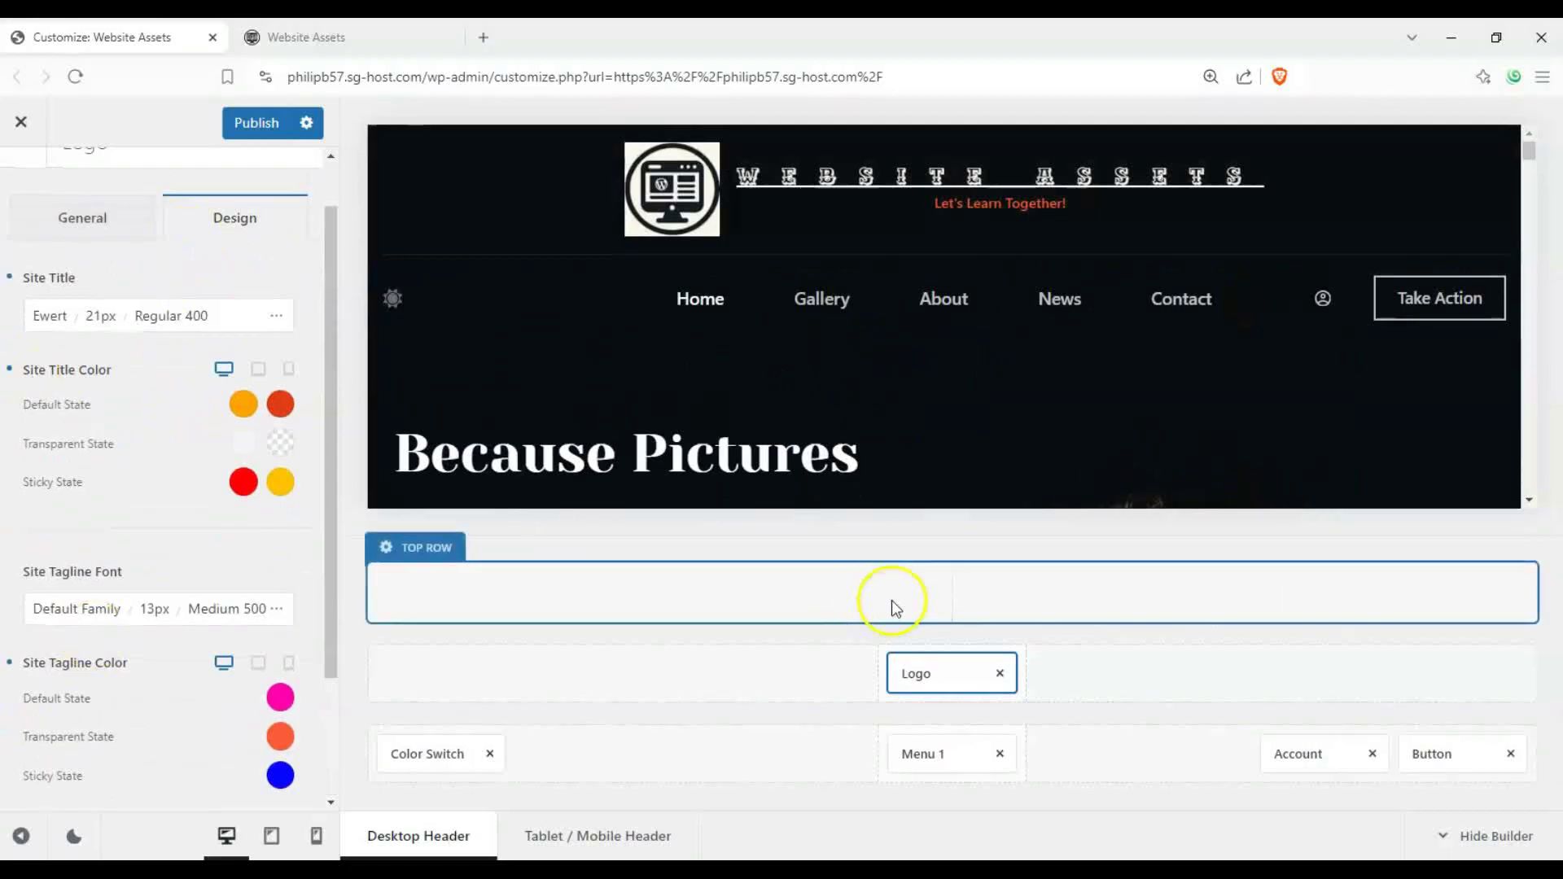
pyautogui.scroll(-1, 173, 514)
pyautogui.click(56, 583)
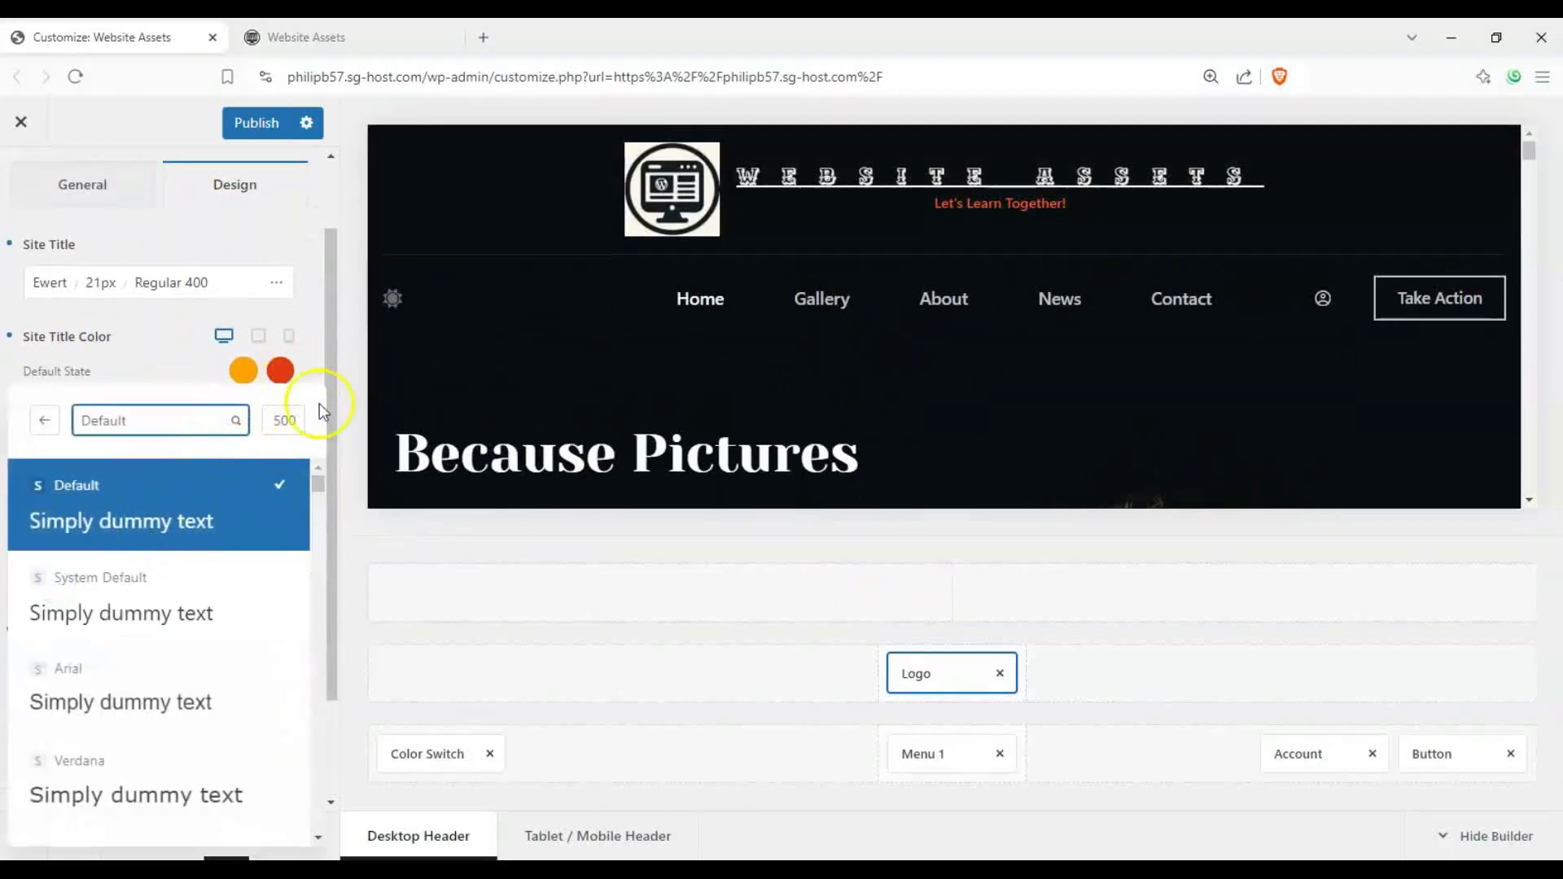
pyautogui.moveTo(316, 488); pyautogui.dragTo(314, 701)
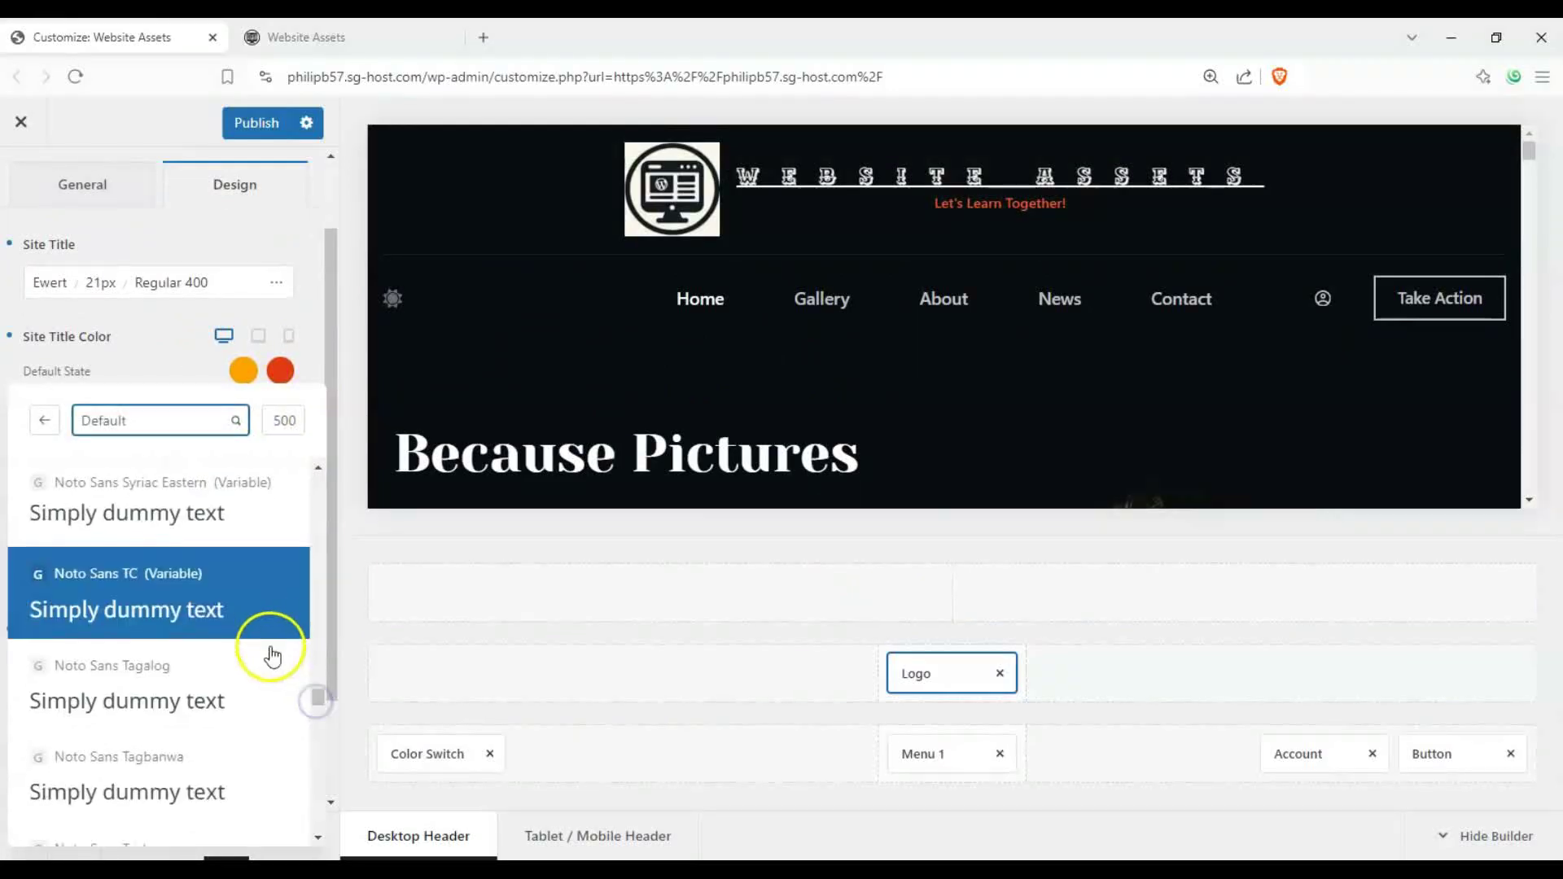
pyautogui.scroll(-5, 271, 654)
pyautogui.scroll(-12, 271, 654)
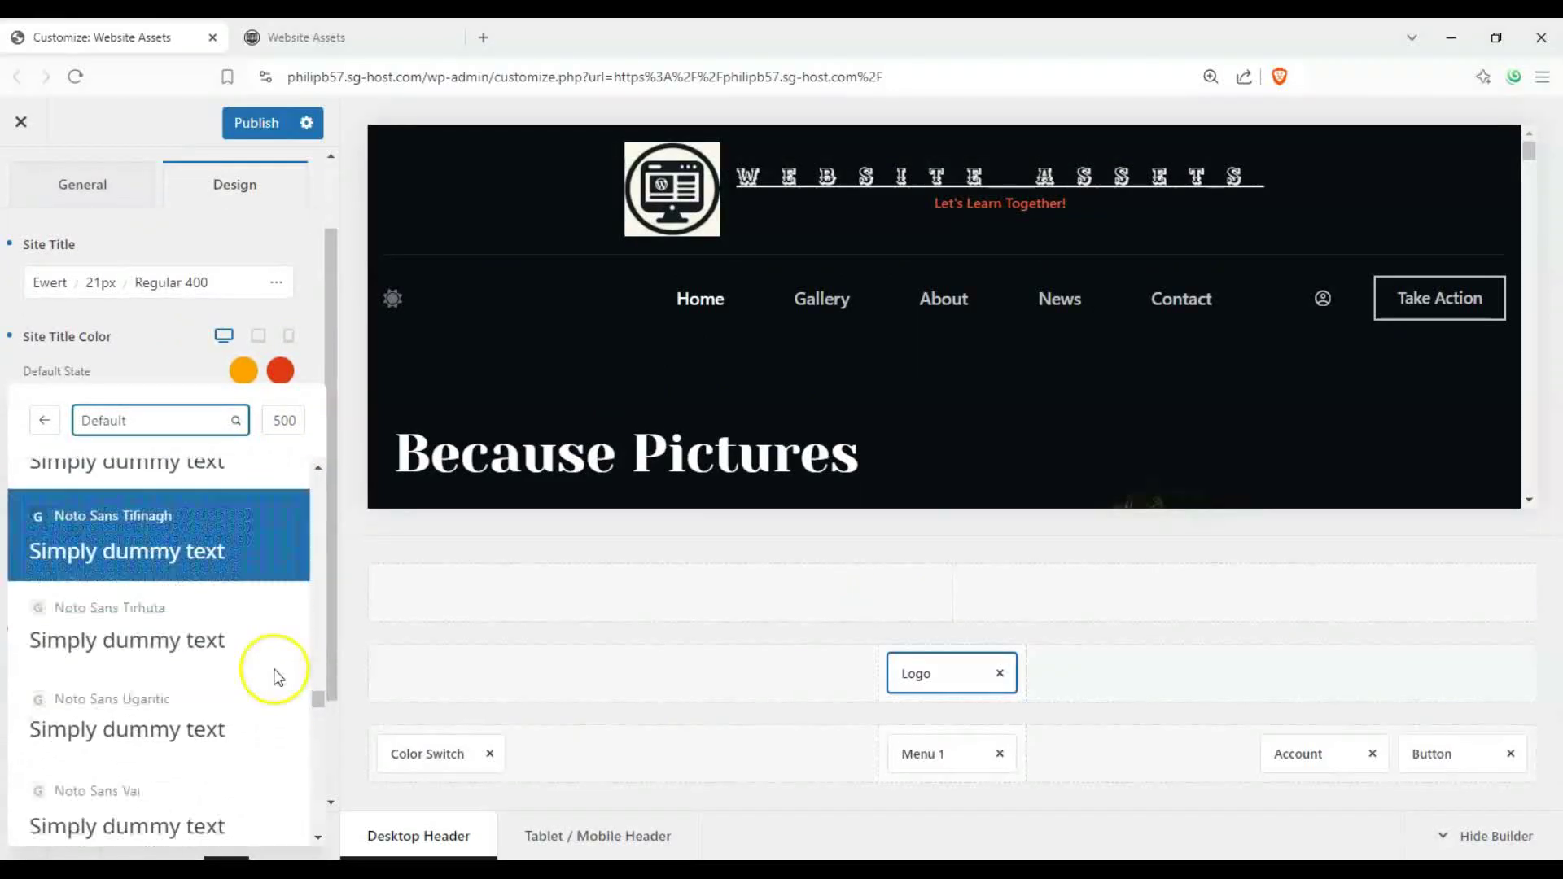
pyautogui.scroll(-15, 276, 679)
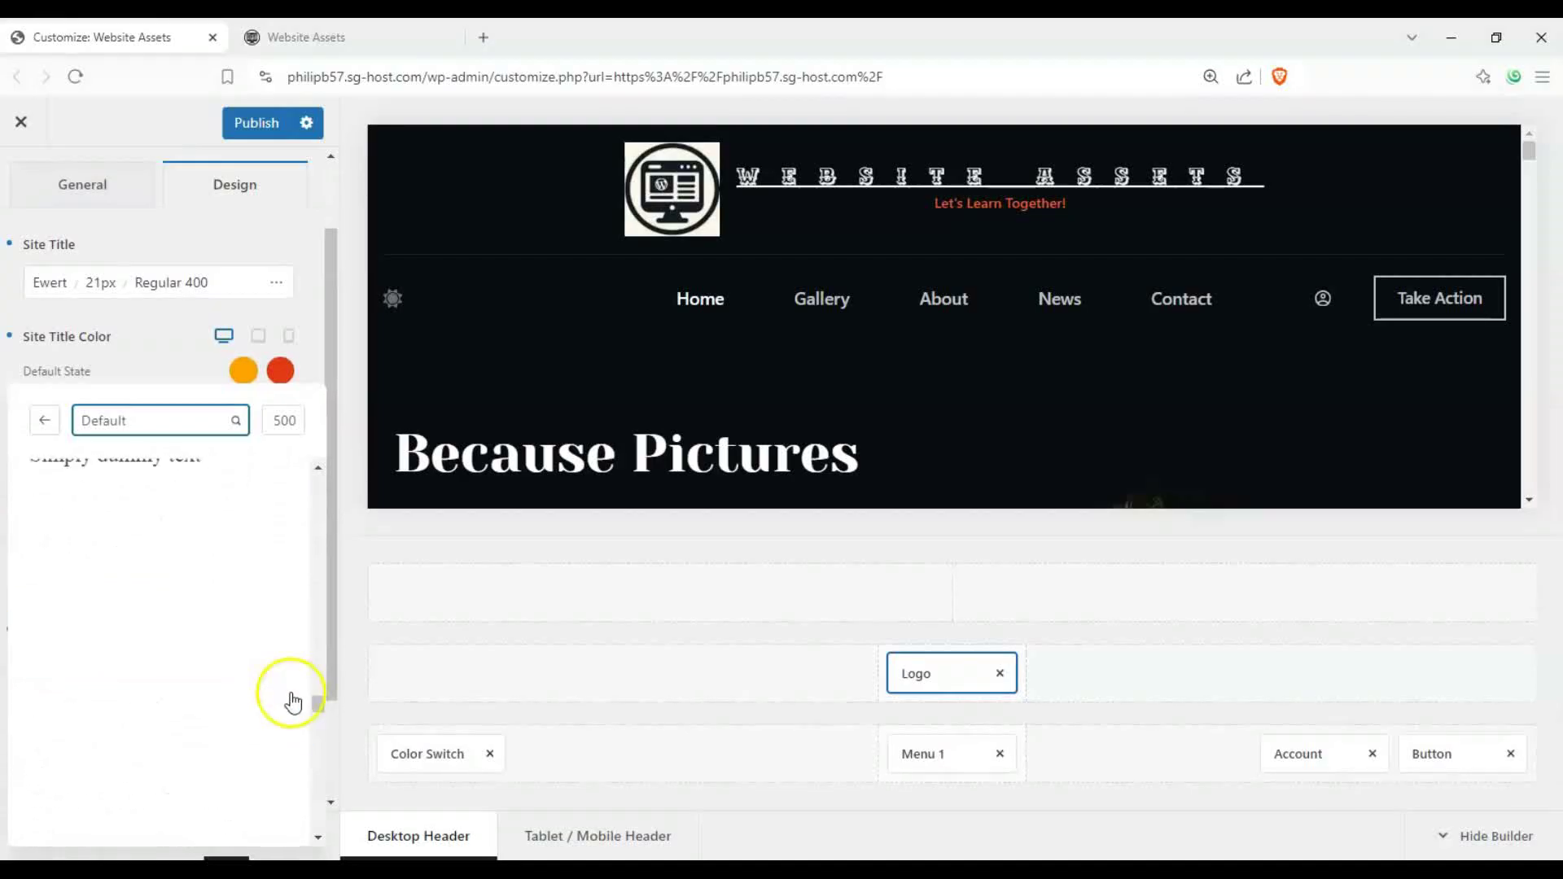
pyautogui.scroll(-12, 293, 700)
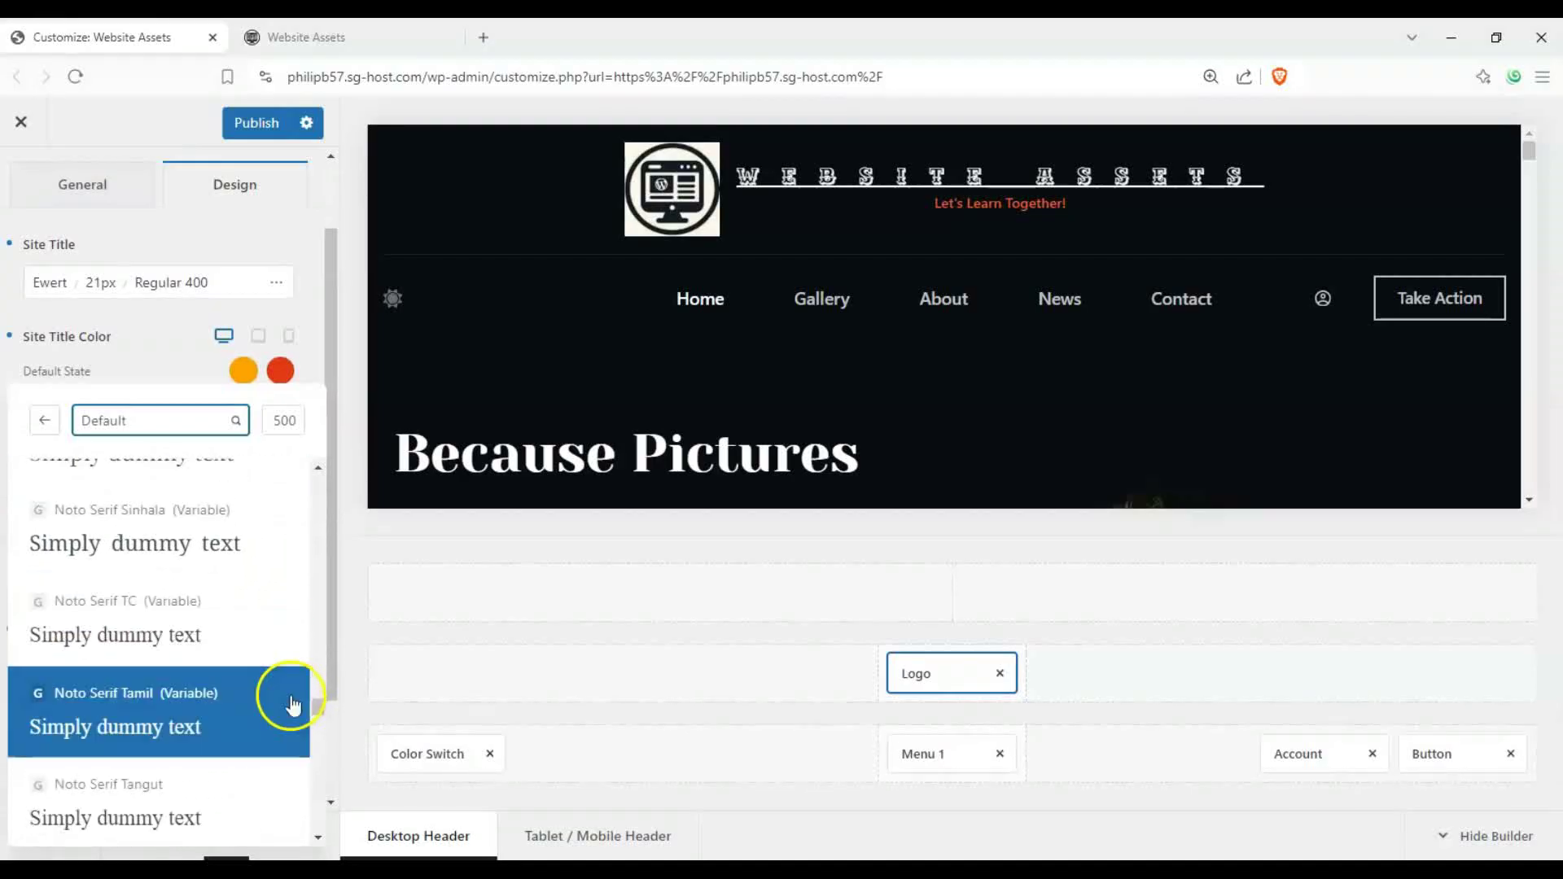
pyautogui.moveTo(311, 707); pyautogui.dragTo(306, 637)
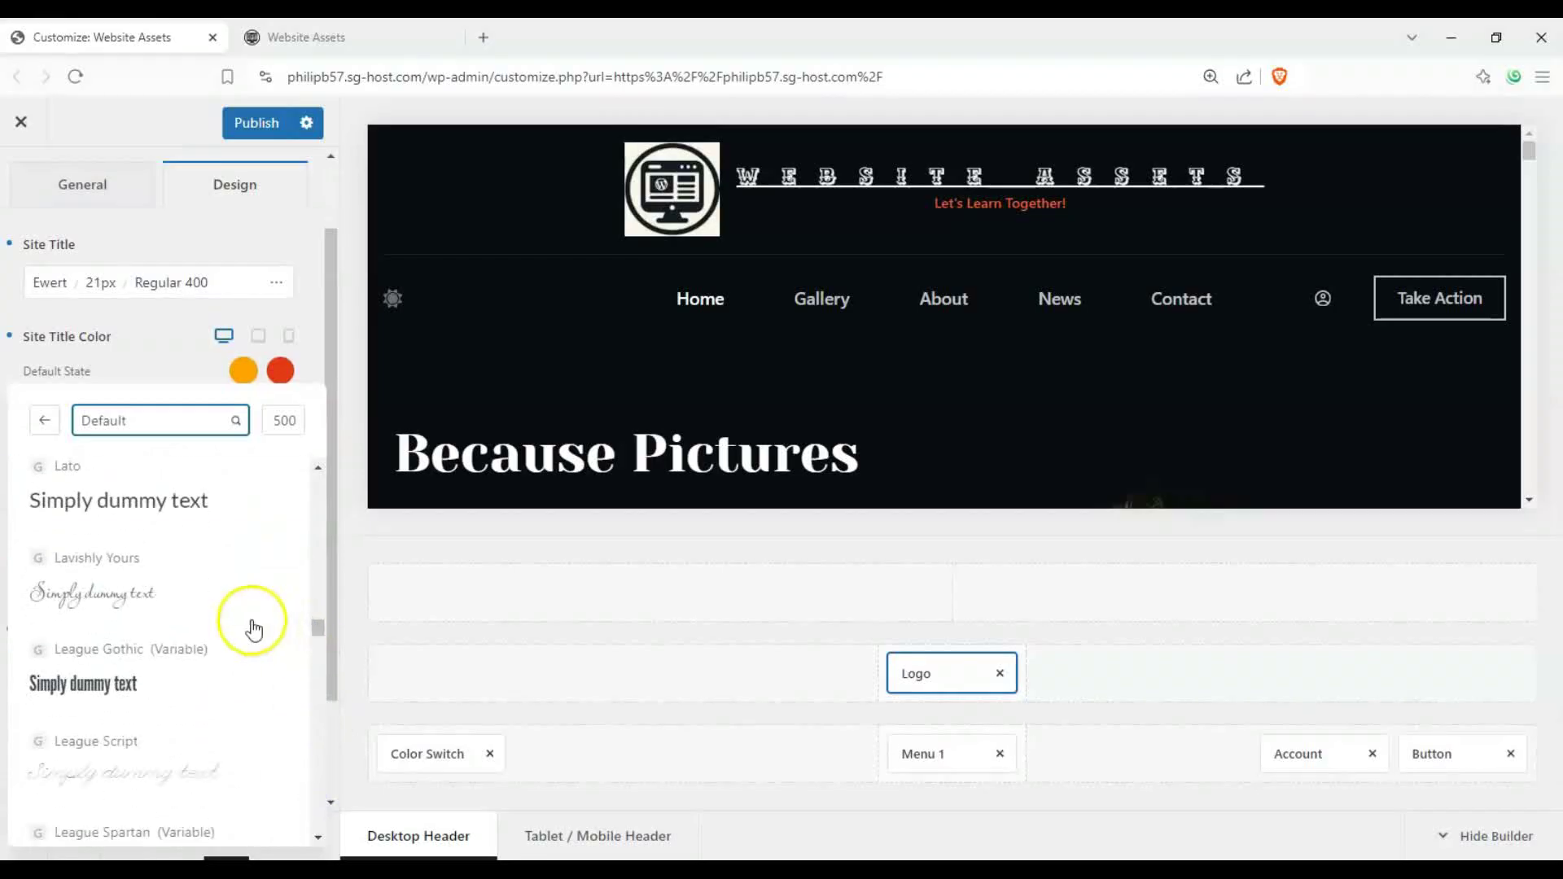
pyautogui.click(213, 587)
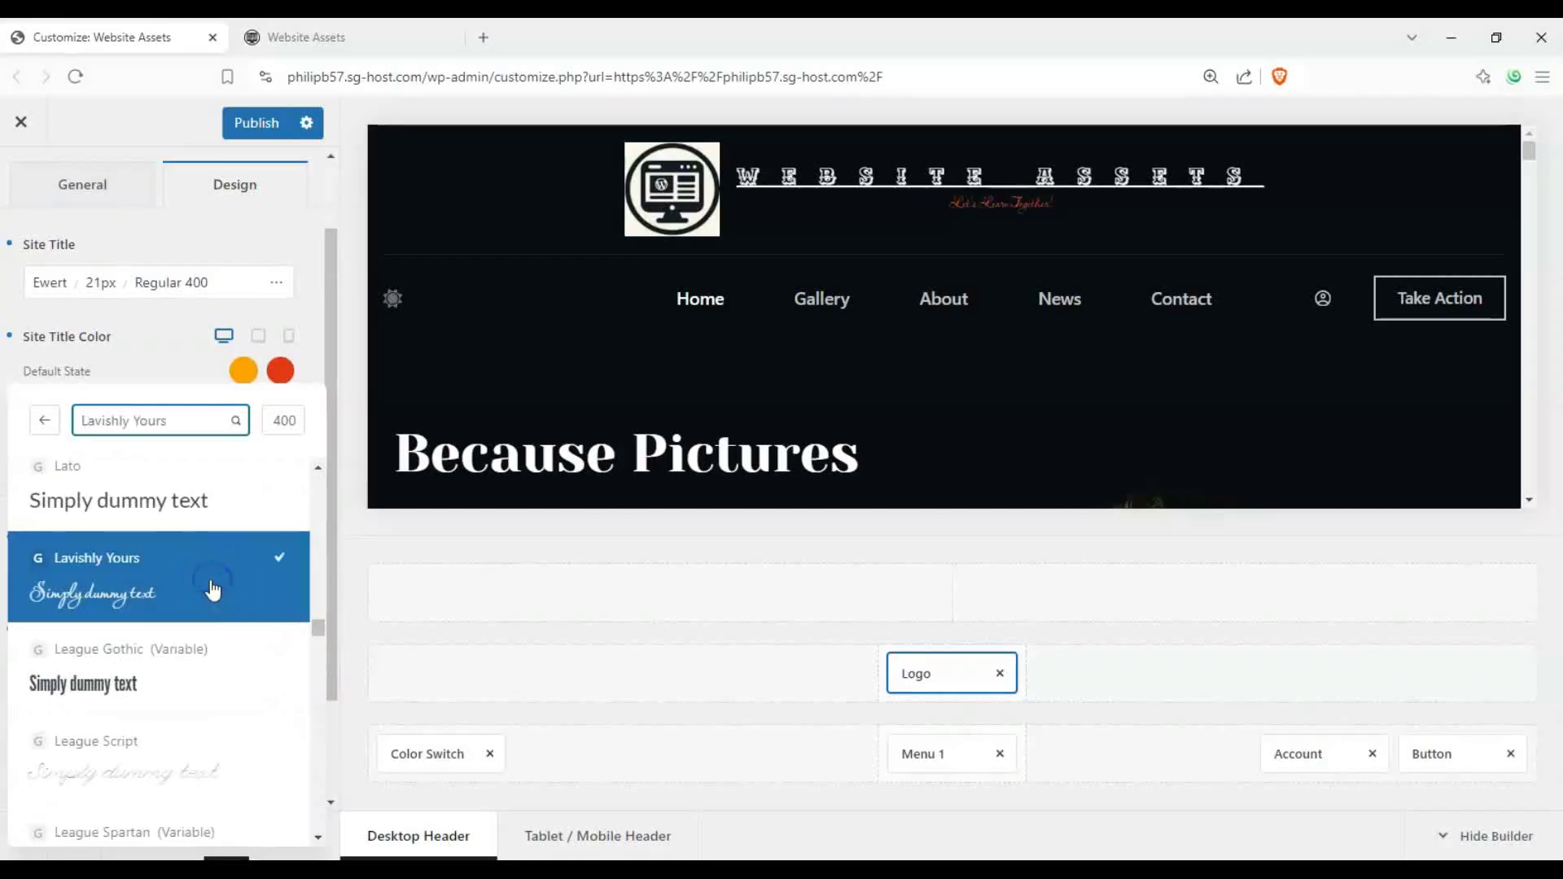
pyautogui.click(255, 696)
pyautogui.scroll(-2, 248, 639)
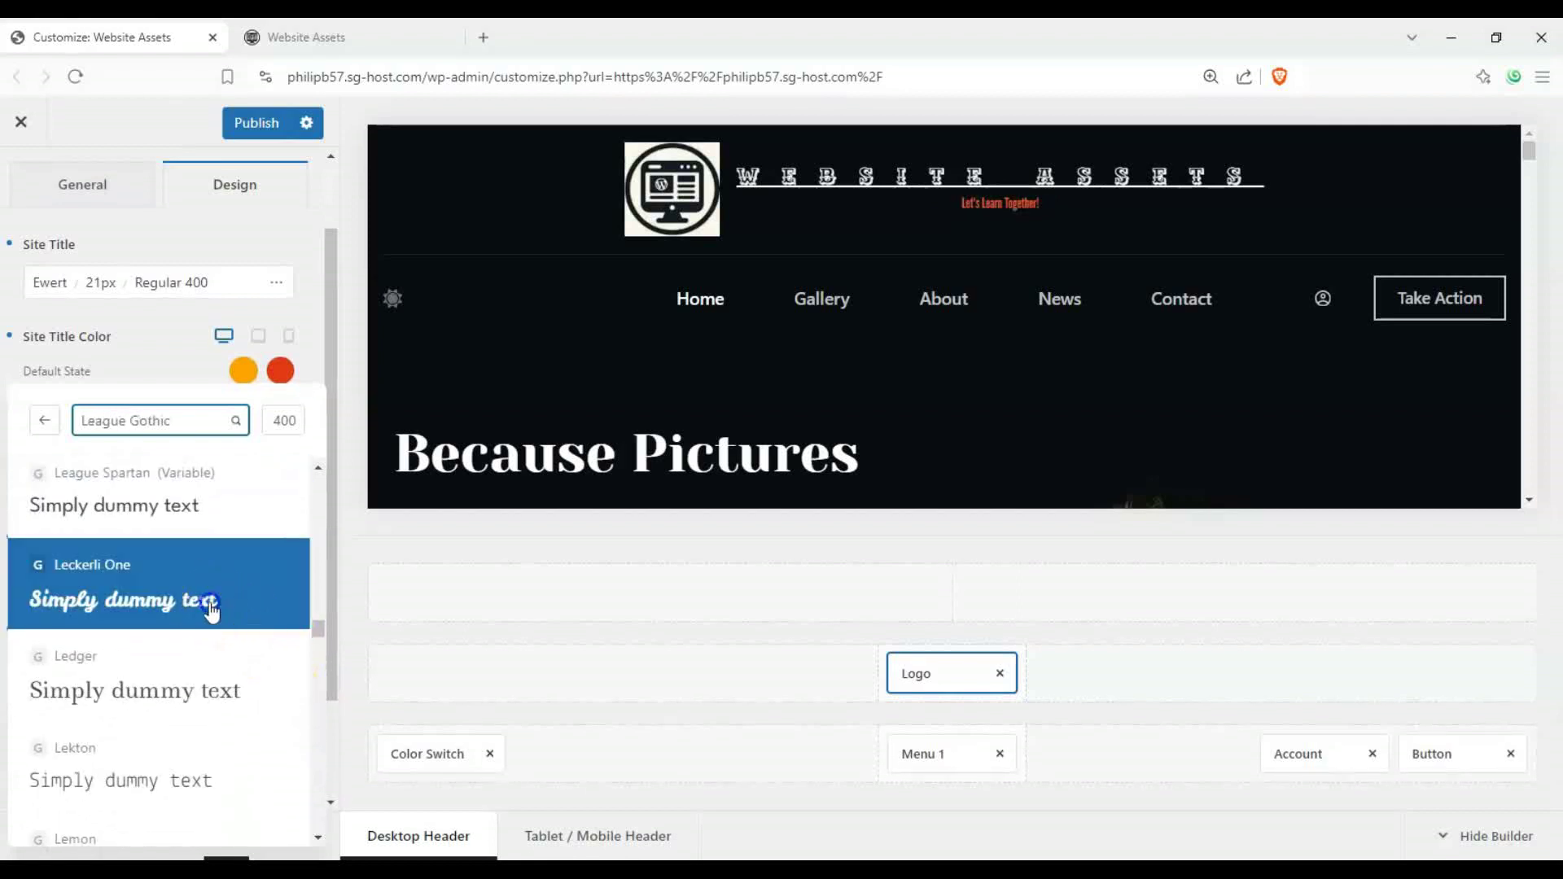
pyautogui.click(182, 378)
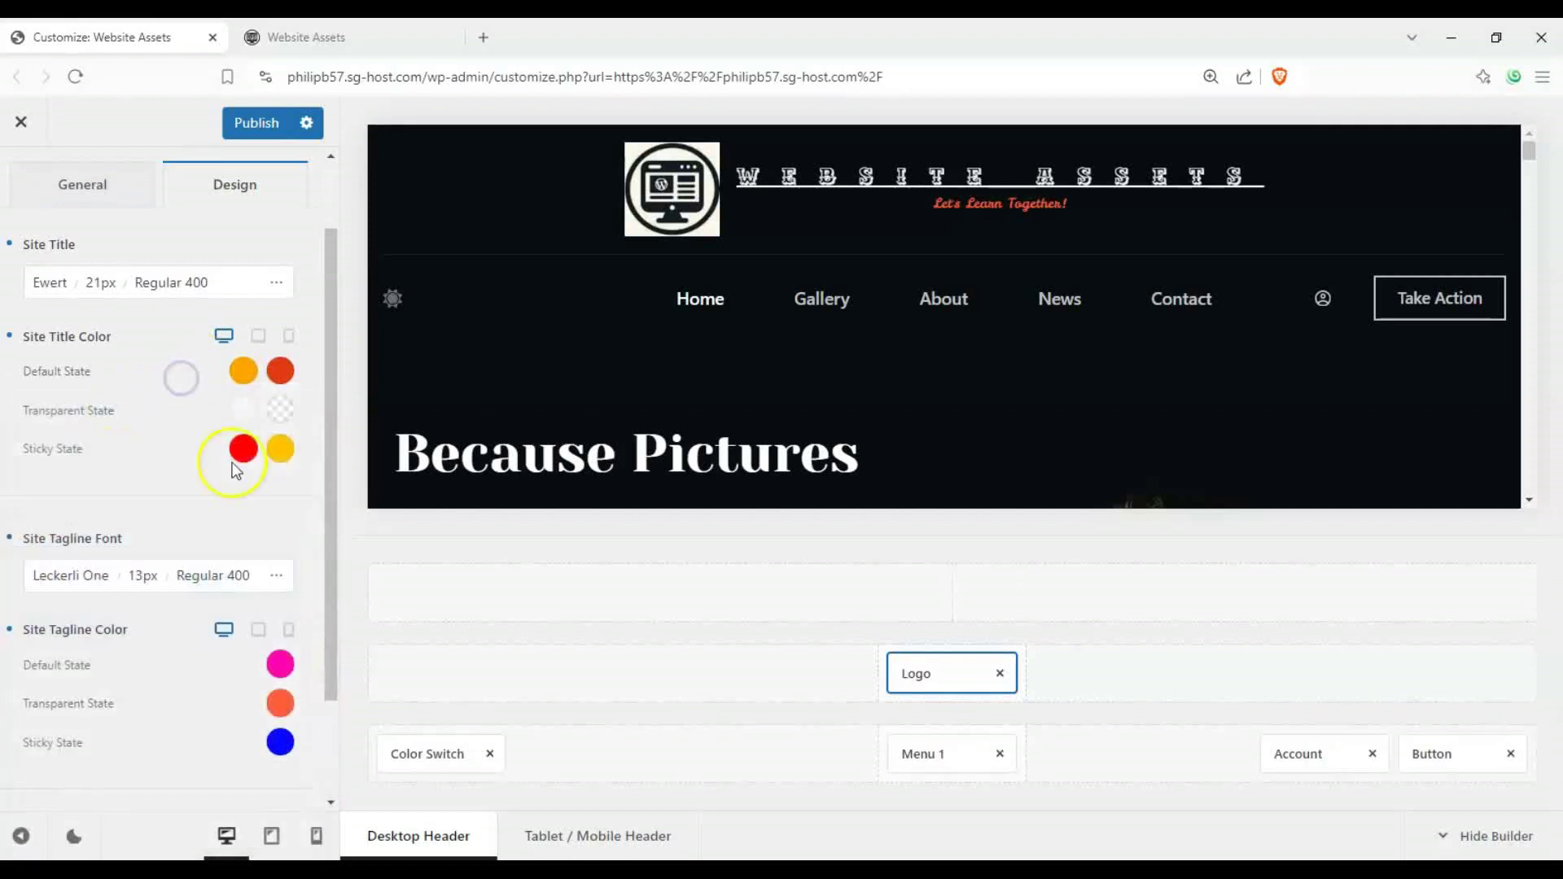
# - Set the Site Tagline Font size to 17 px with an underline decoration and the Regular 400 weight
pyautogui.click(154, 579)
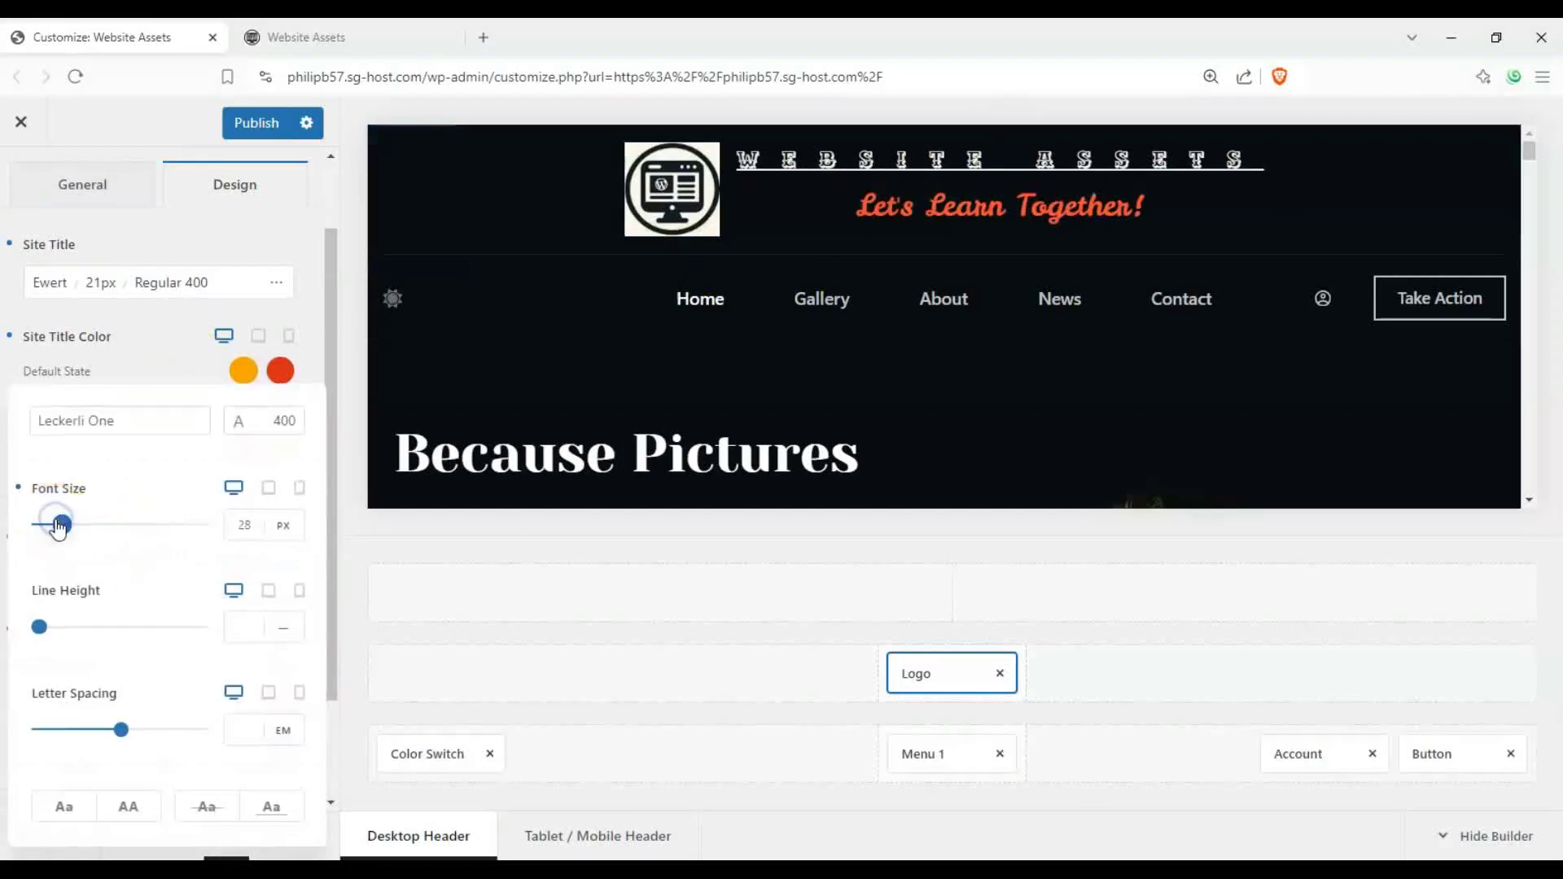
pyautogui.moveTo(48, 526); pyautogui.dragTo(50, 527)
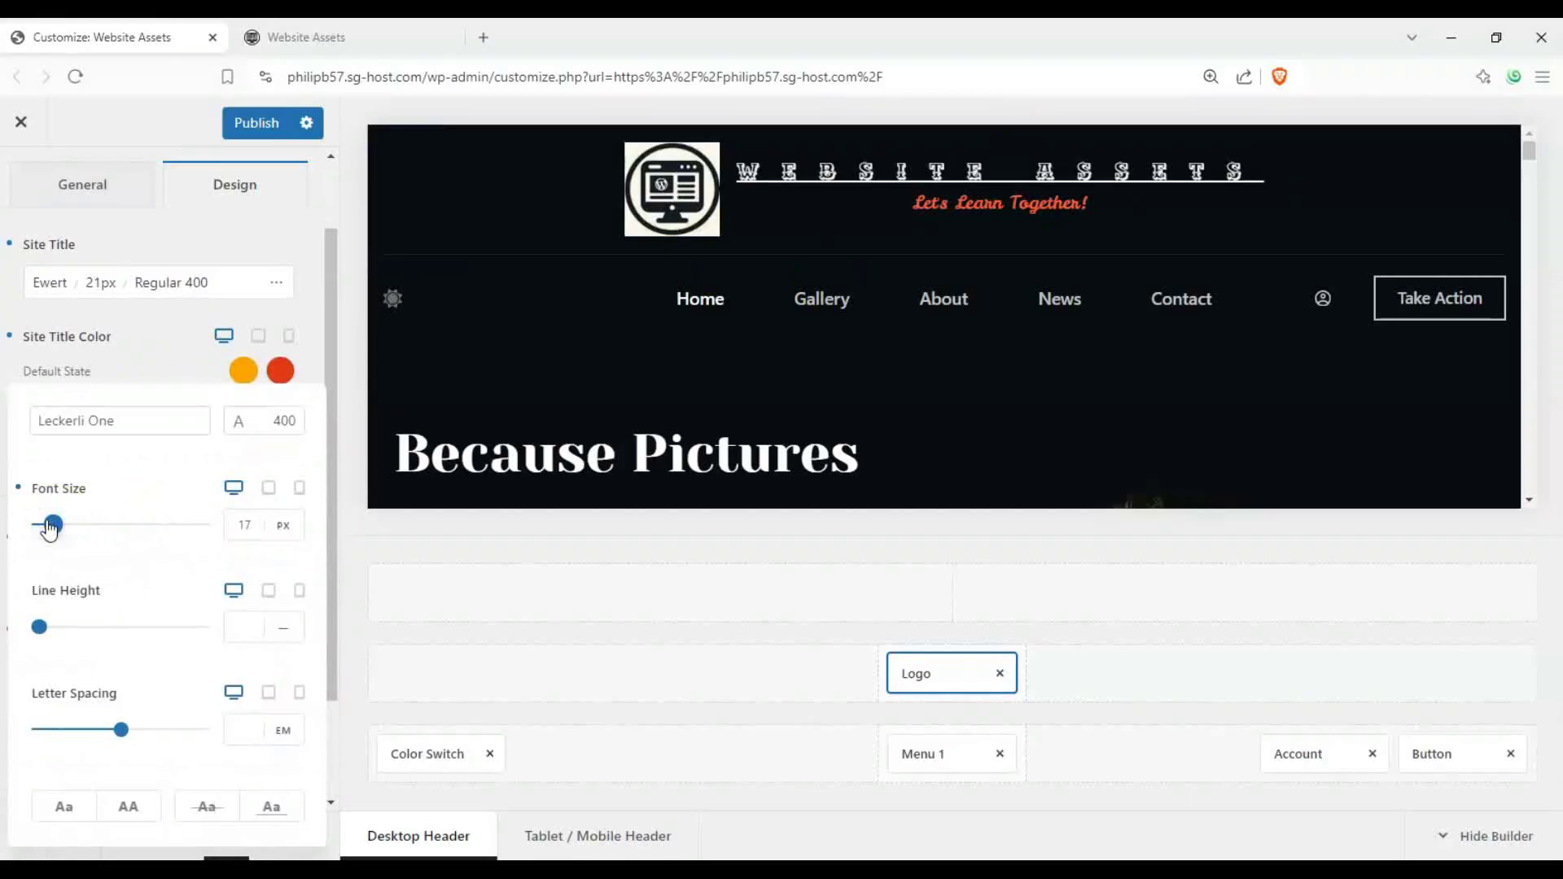
pyautogui.click(269, 809)
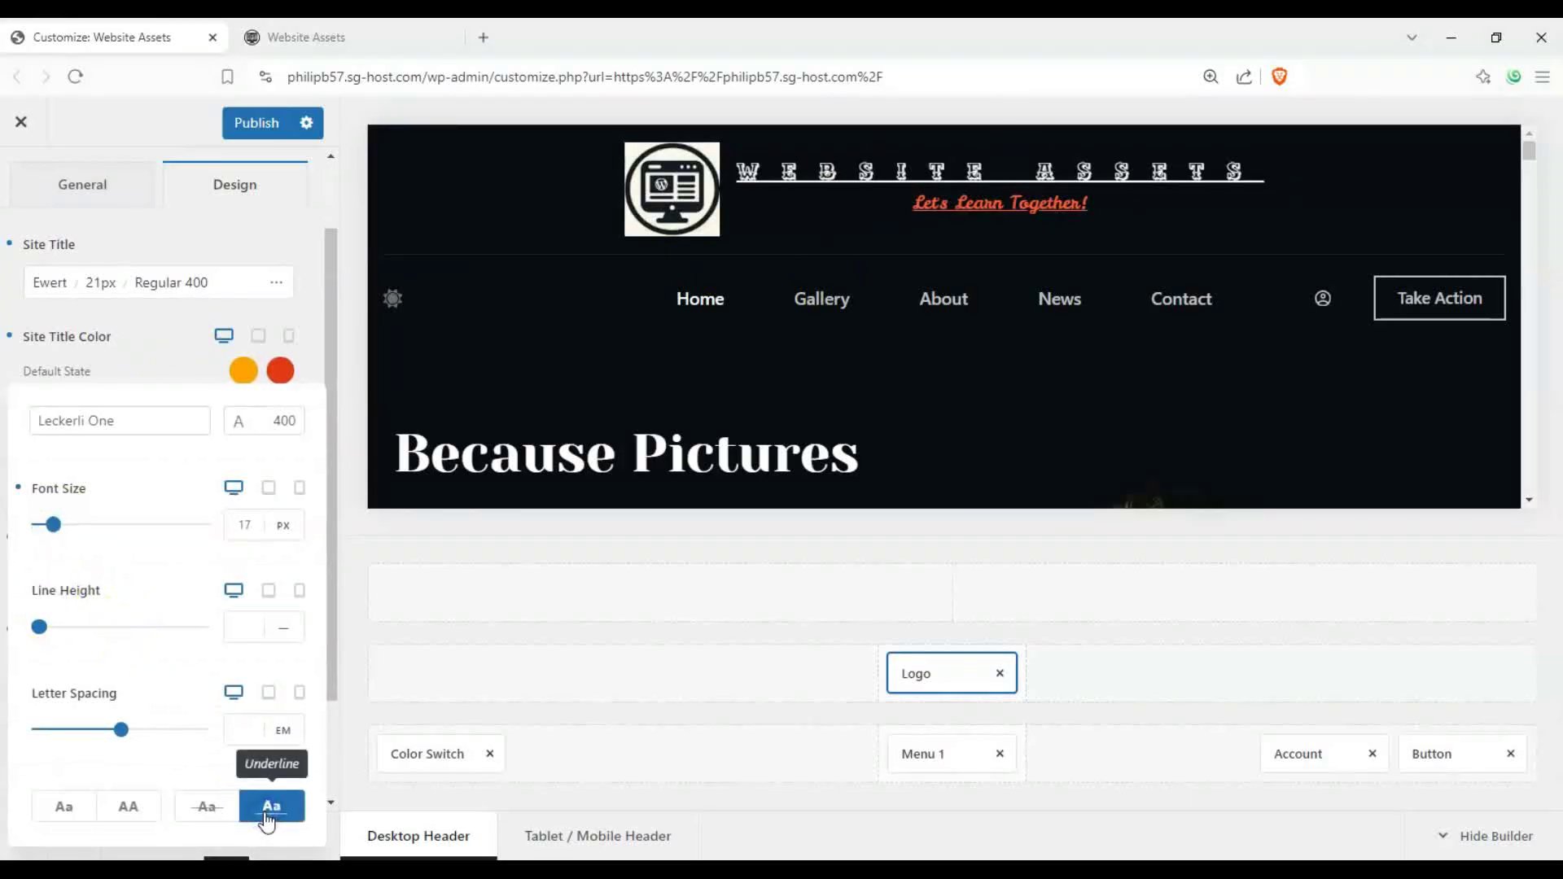
pyautogui.click(260, 434)
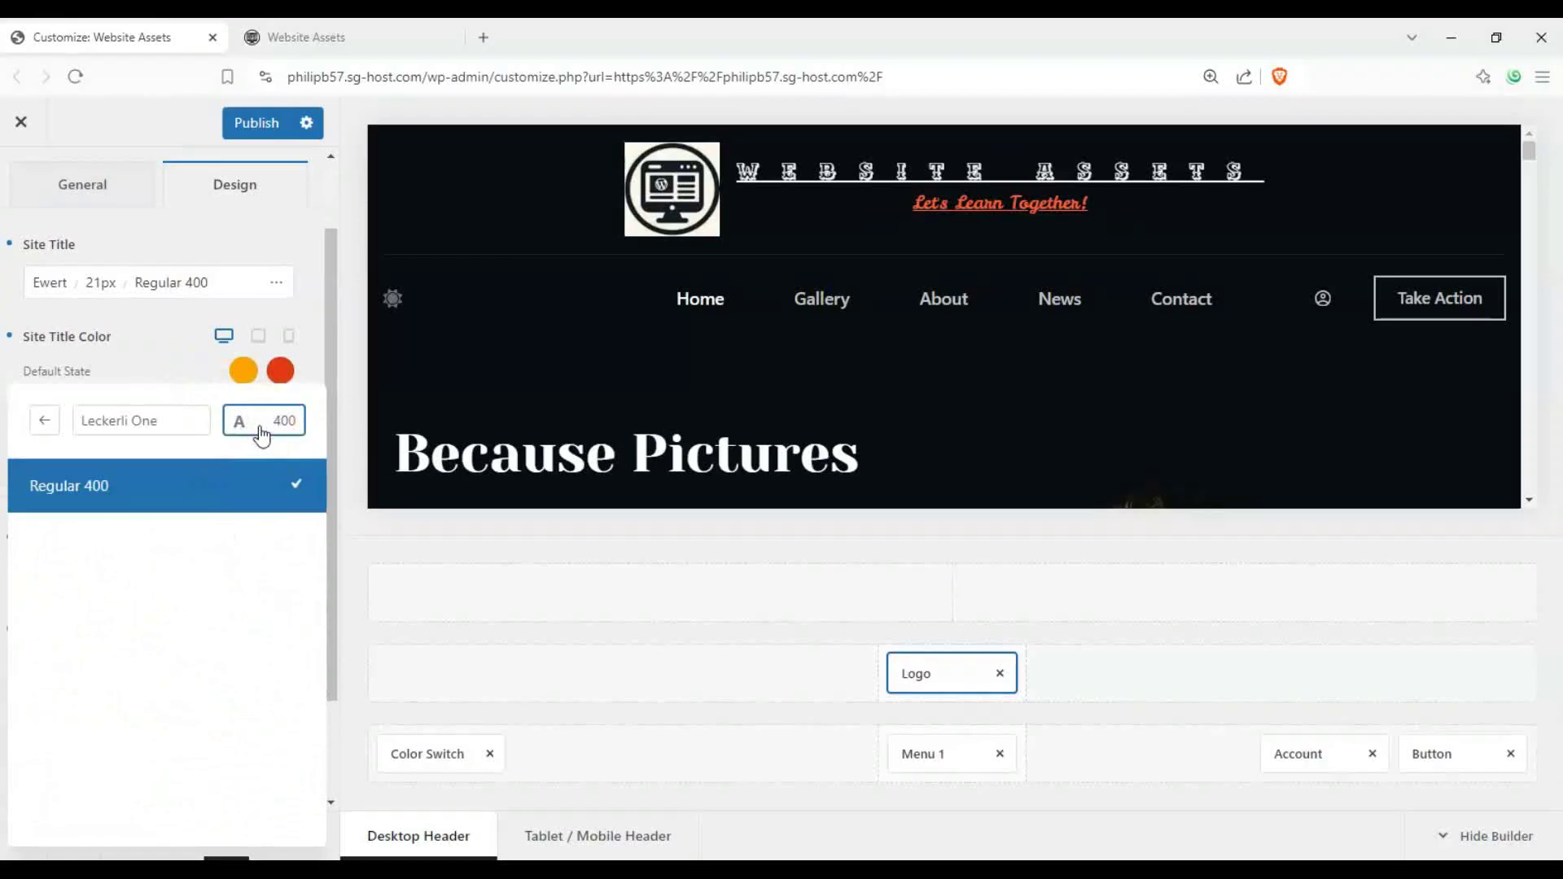
pyautogui.click(256, 503)
pyautogui.click(318, 372)
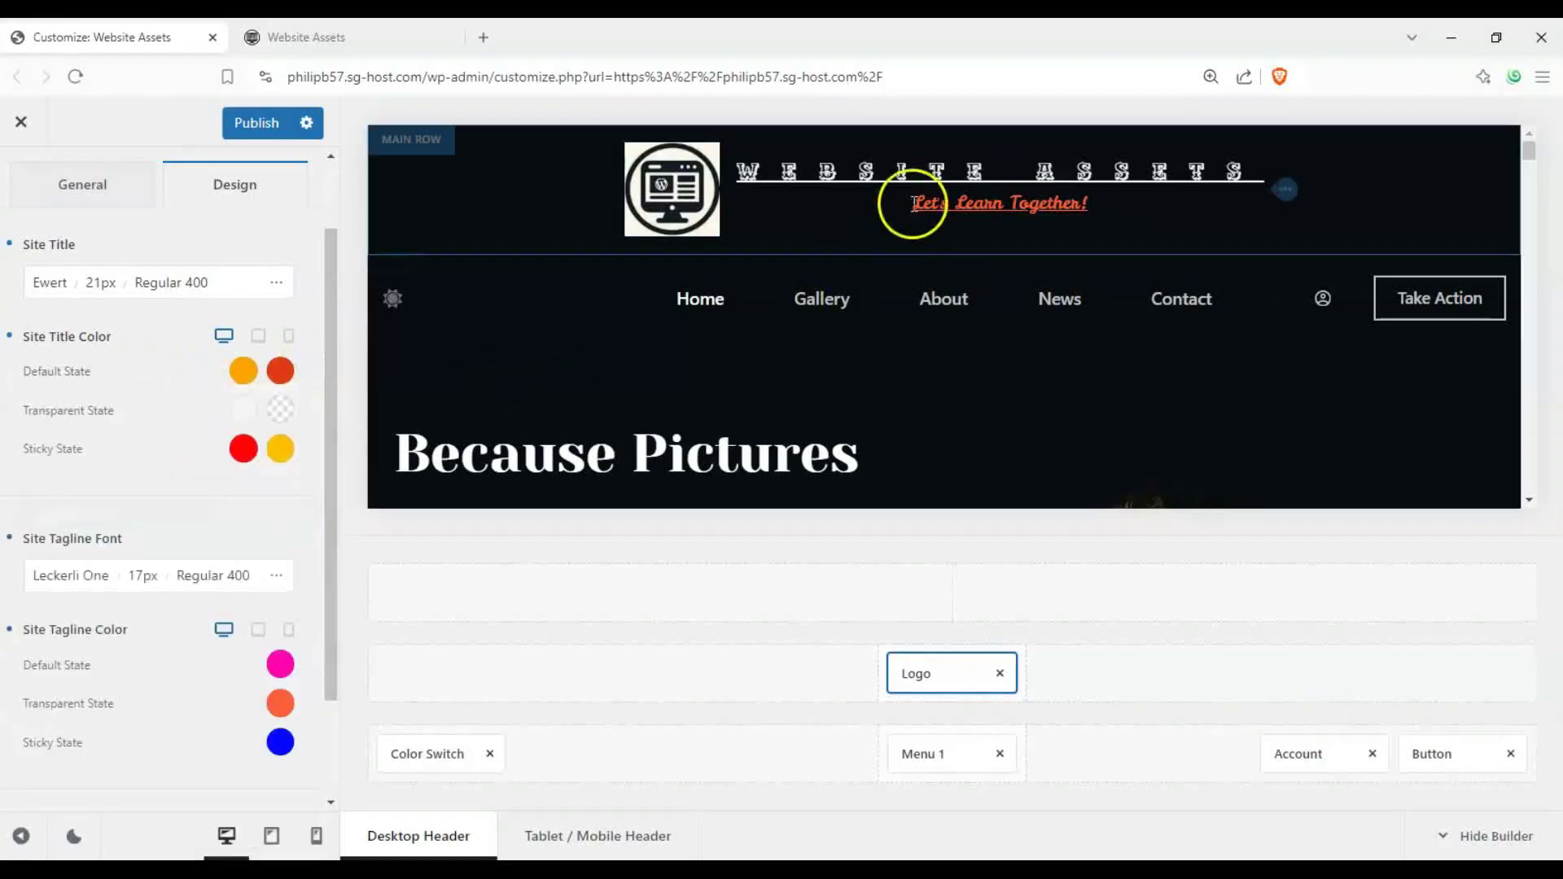
# - Publish the header changes and check the tagline on the reloaded live home page in the Website Assets browser tab
pyautogui.click(296, 122)
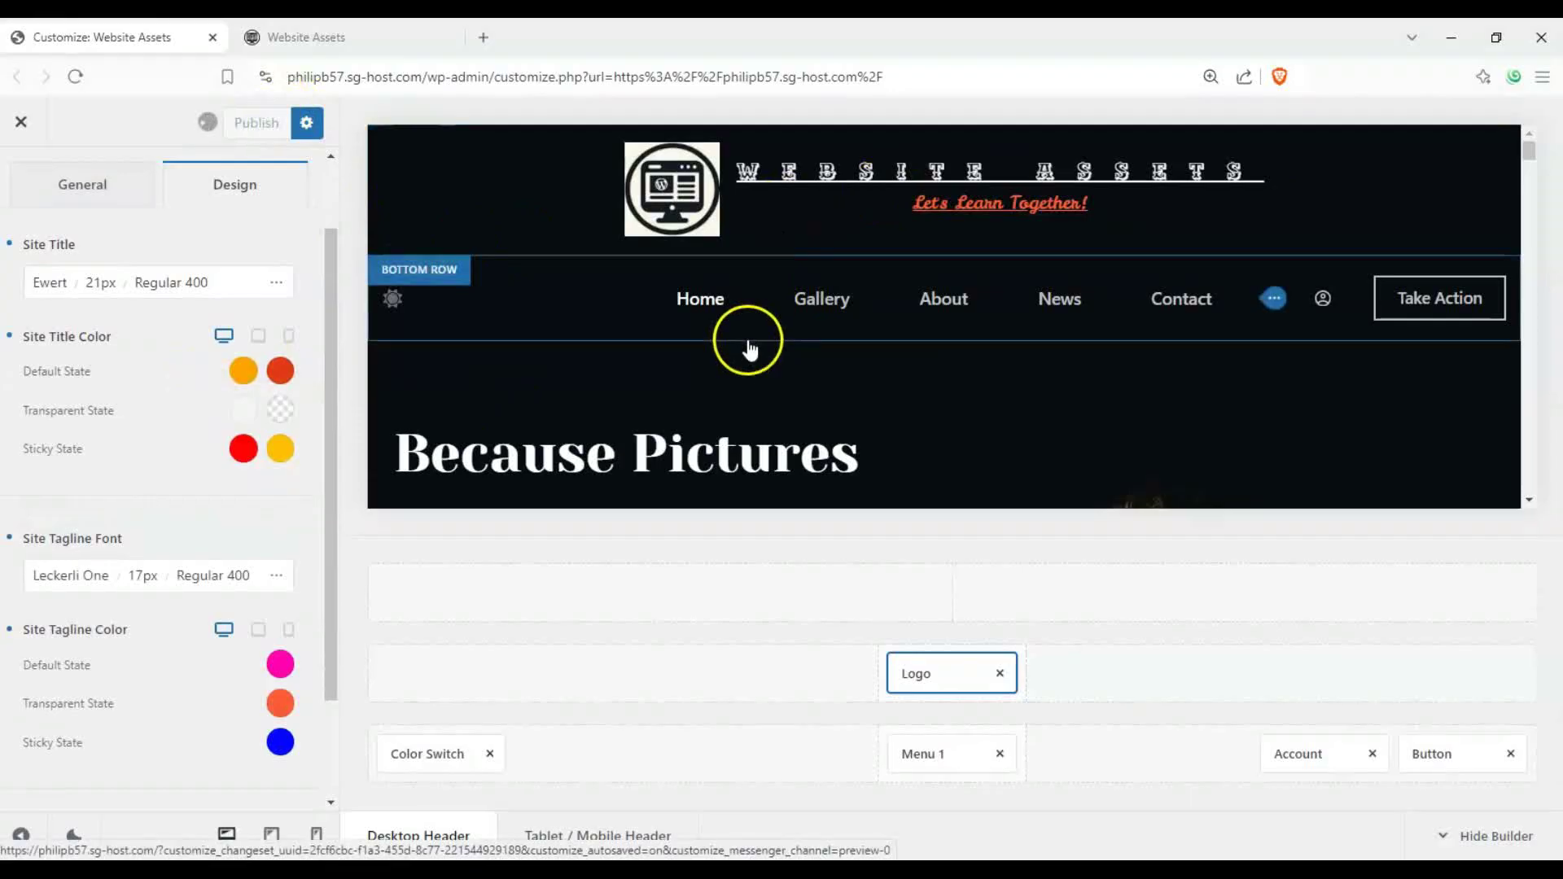
pyautogui.click(75, 78)
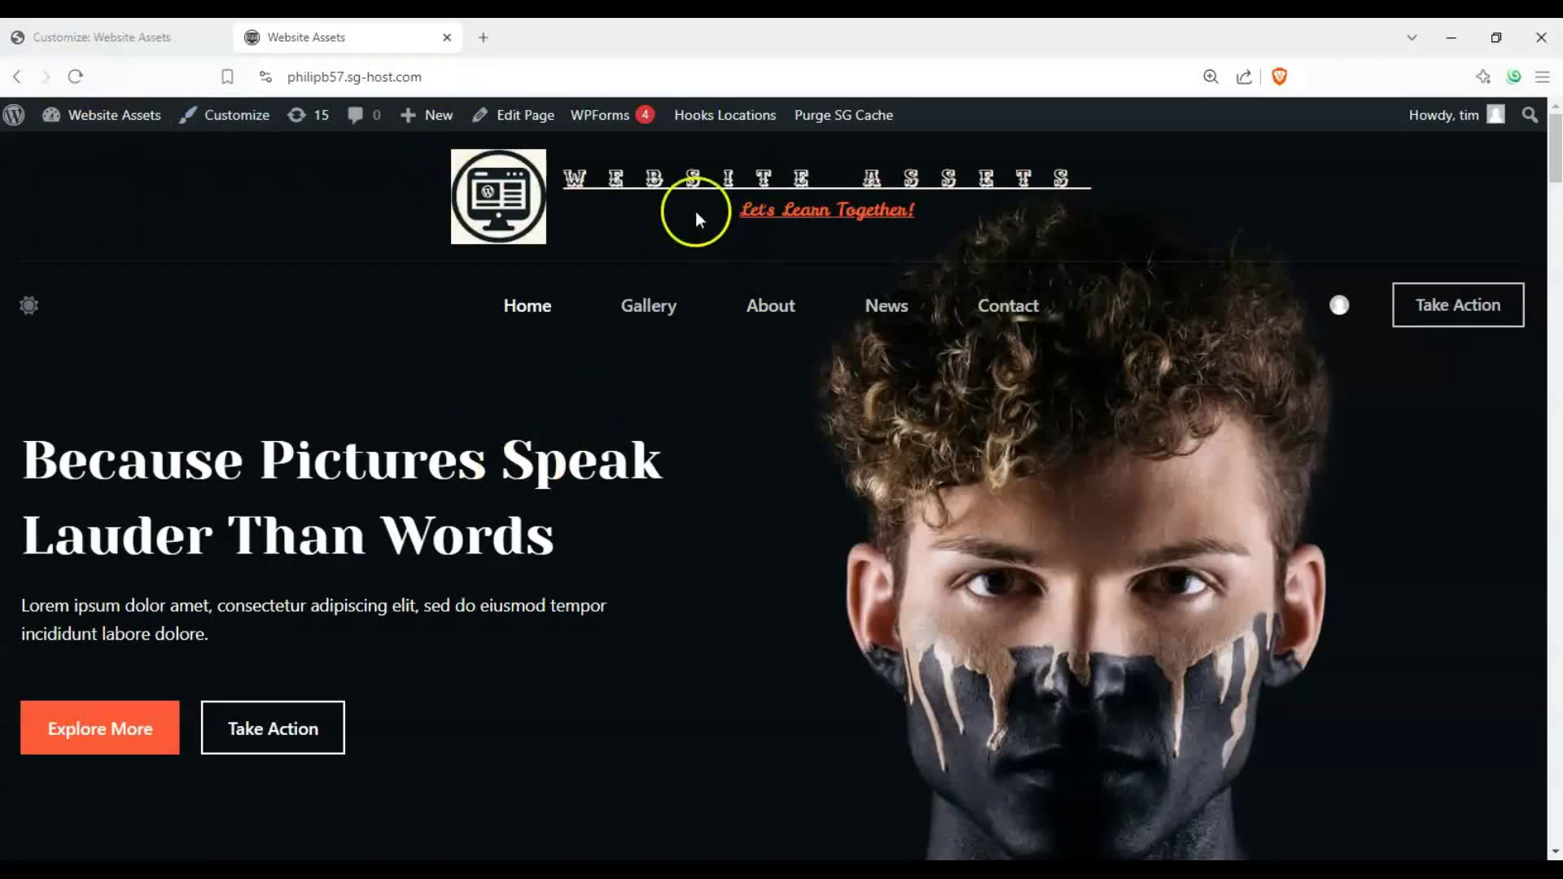
pyautogui.moveTo(696, 218); pyautogui.dragTo(885, 234)
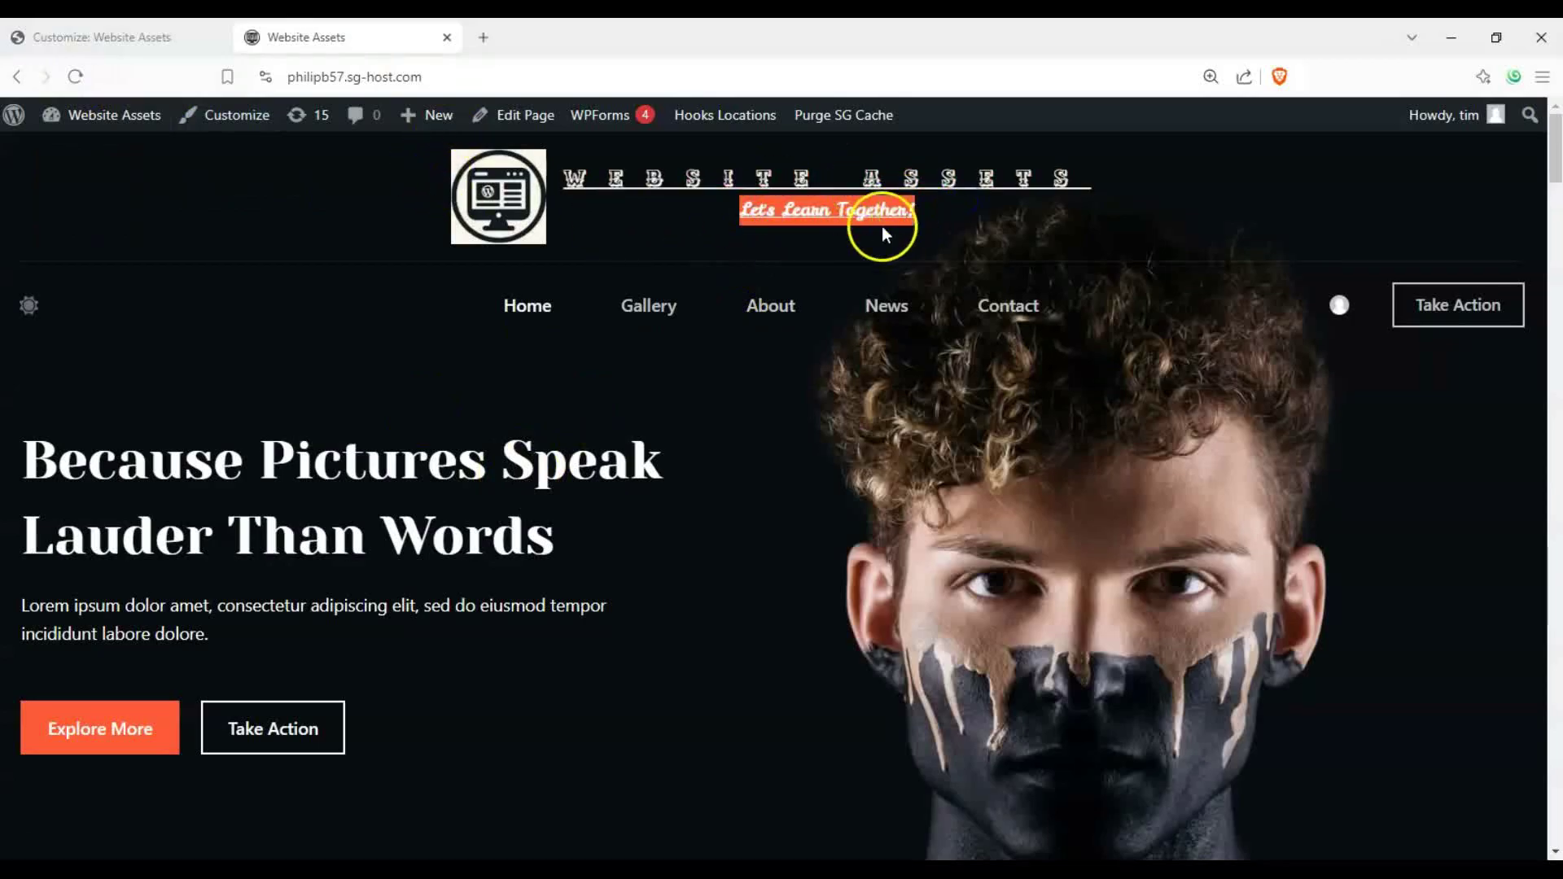
pyautogui.click(868, 210)
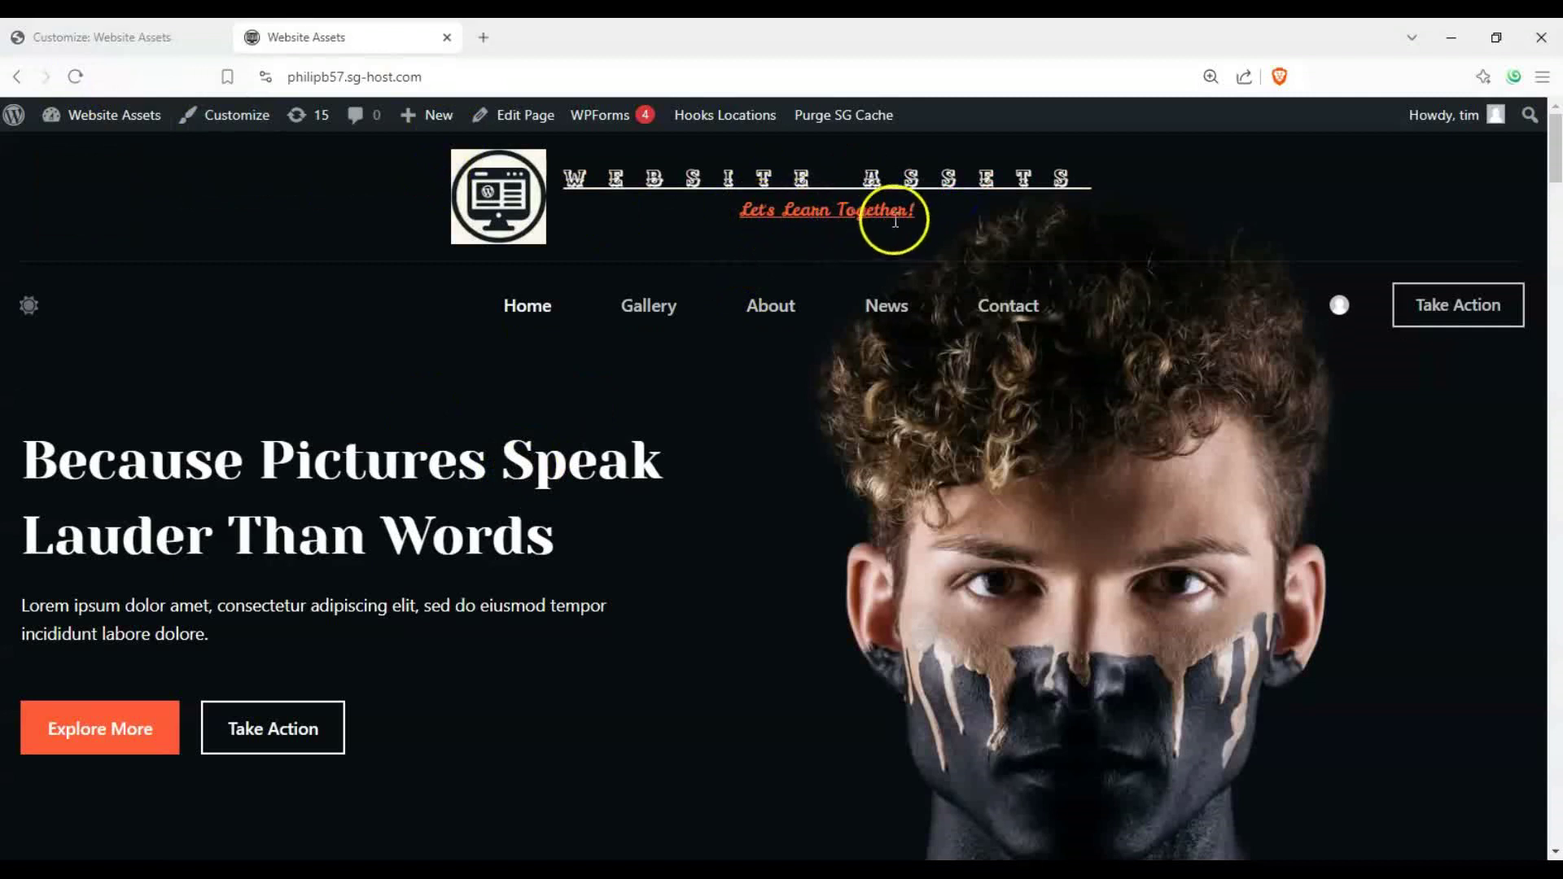
pyautogui.scroll(-4, 878, 221)
pyautogui.scroll(4, 877, 221)
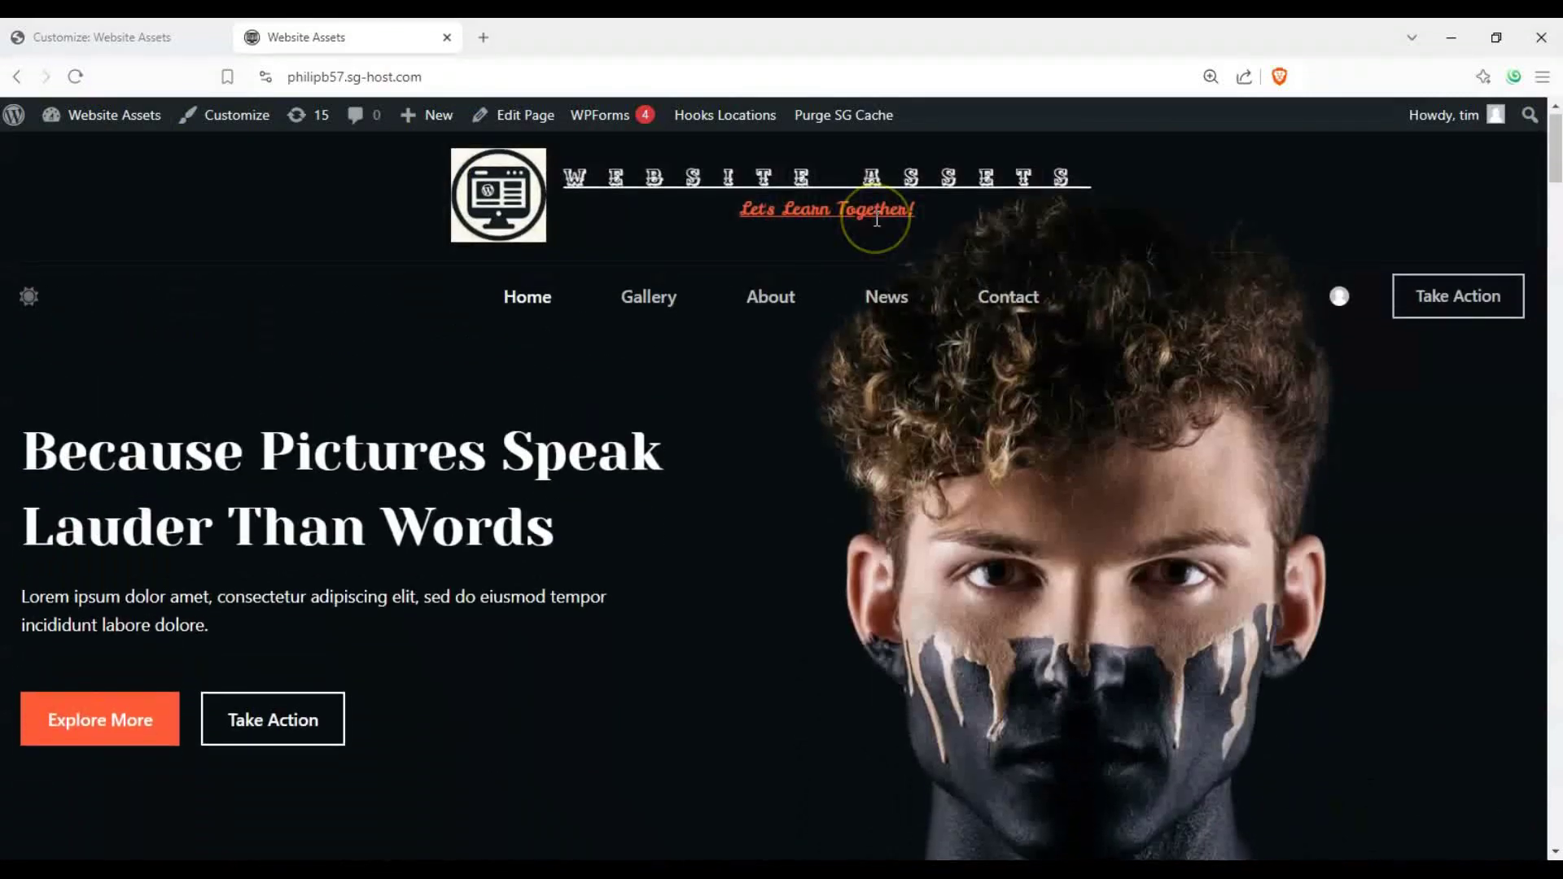
pyautogui.scroll(-1, 875, 221)
pyautogui.scroll(1, 876, 221)
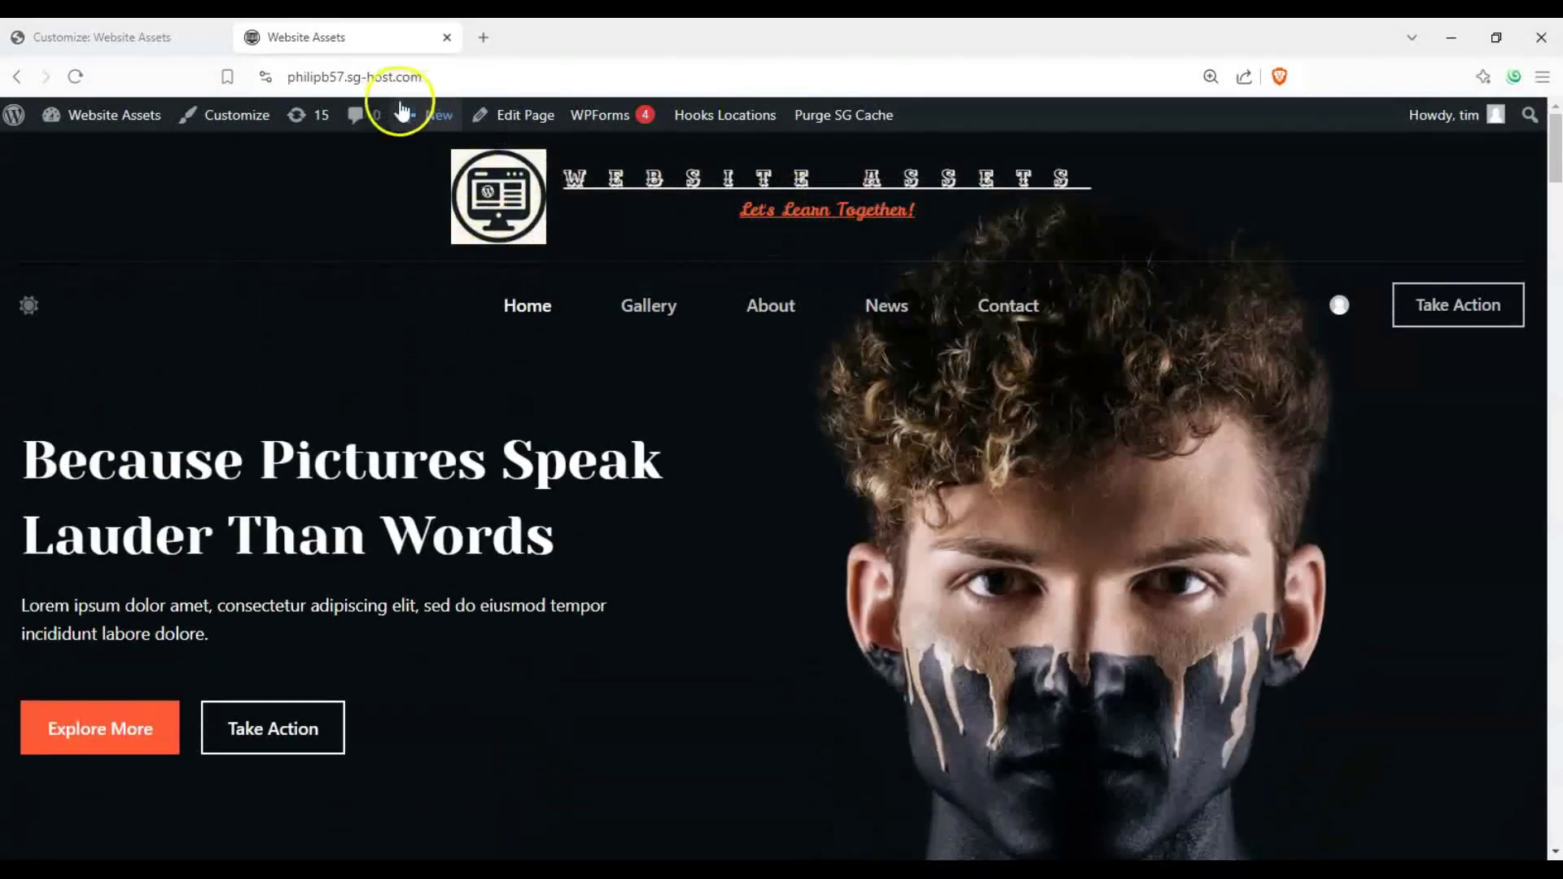
# - Open the nonexistent page /mhhtfs on the live site to check the tagline's default state, and return to the home page
pyautogui.doubleClick(560, 79)
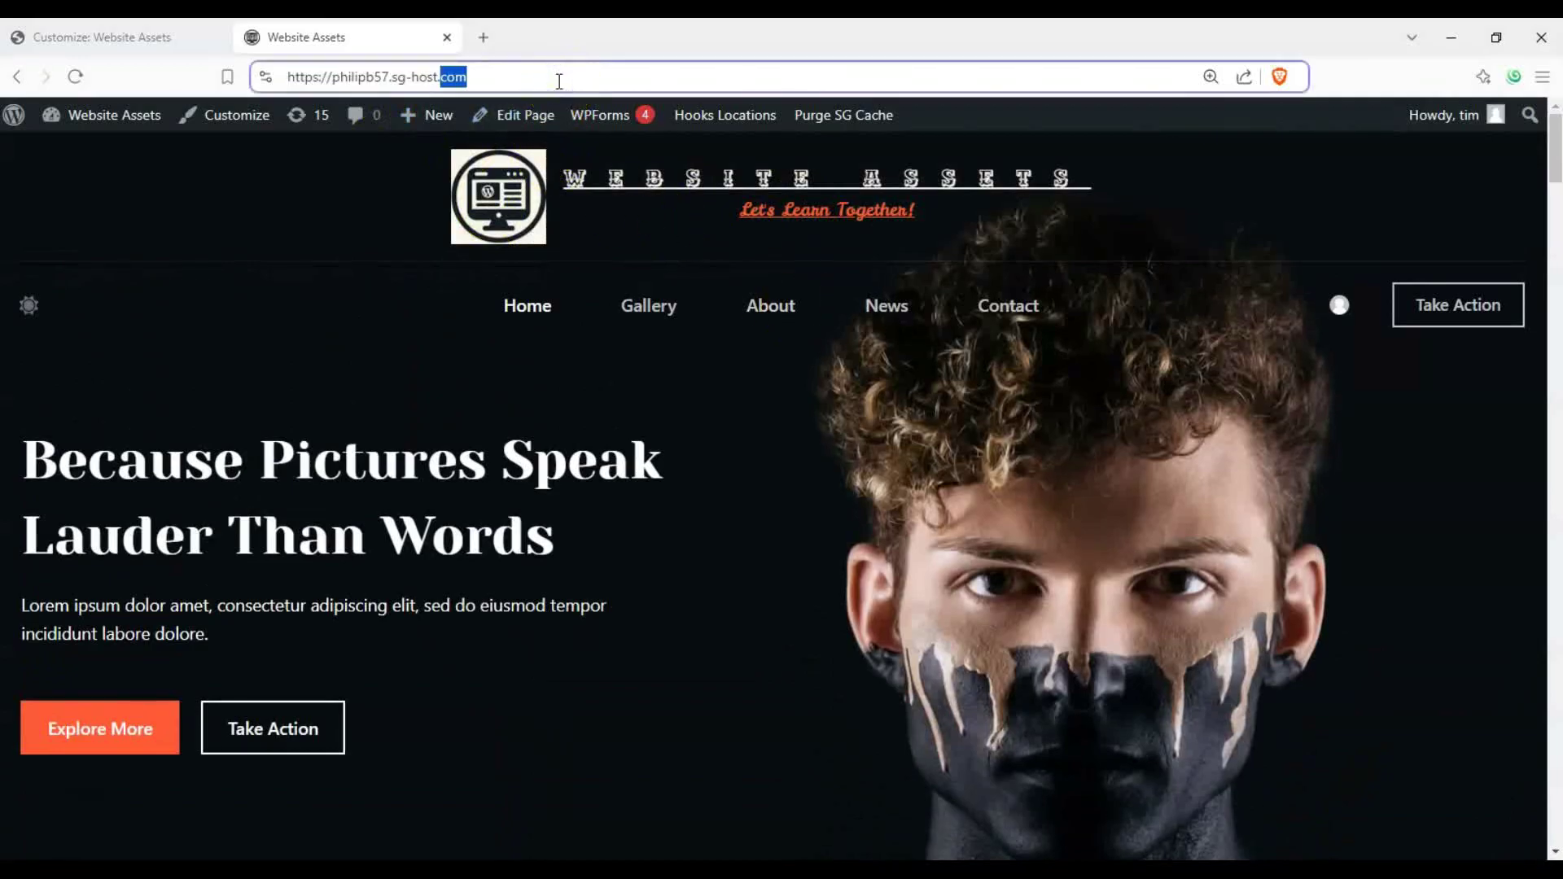
pyautogui.write('/mhhtfs')
pyautogui.press('Return')
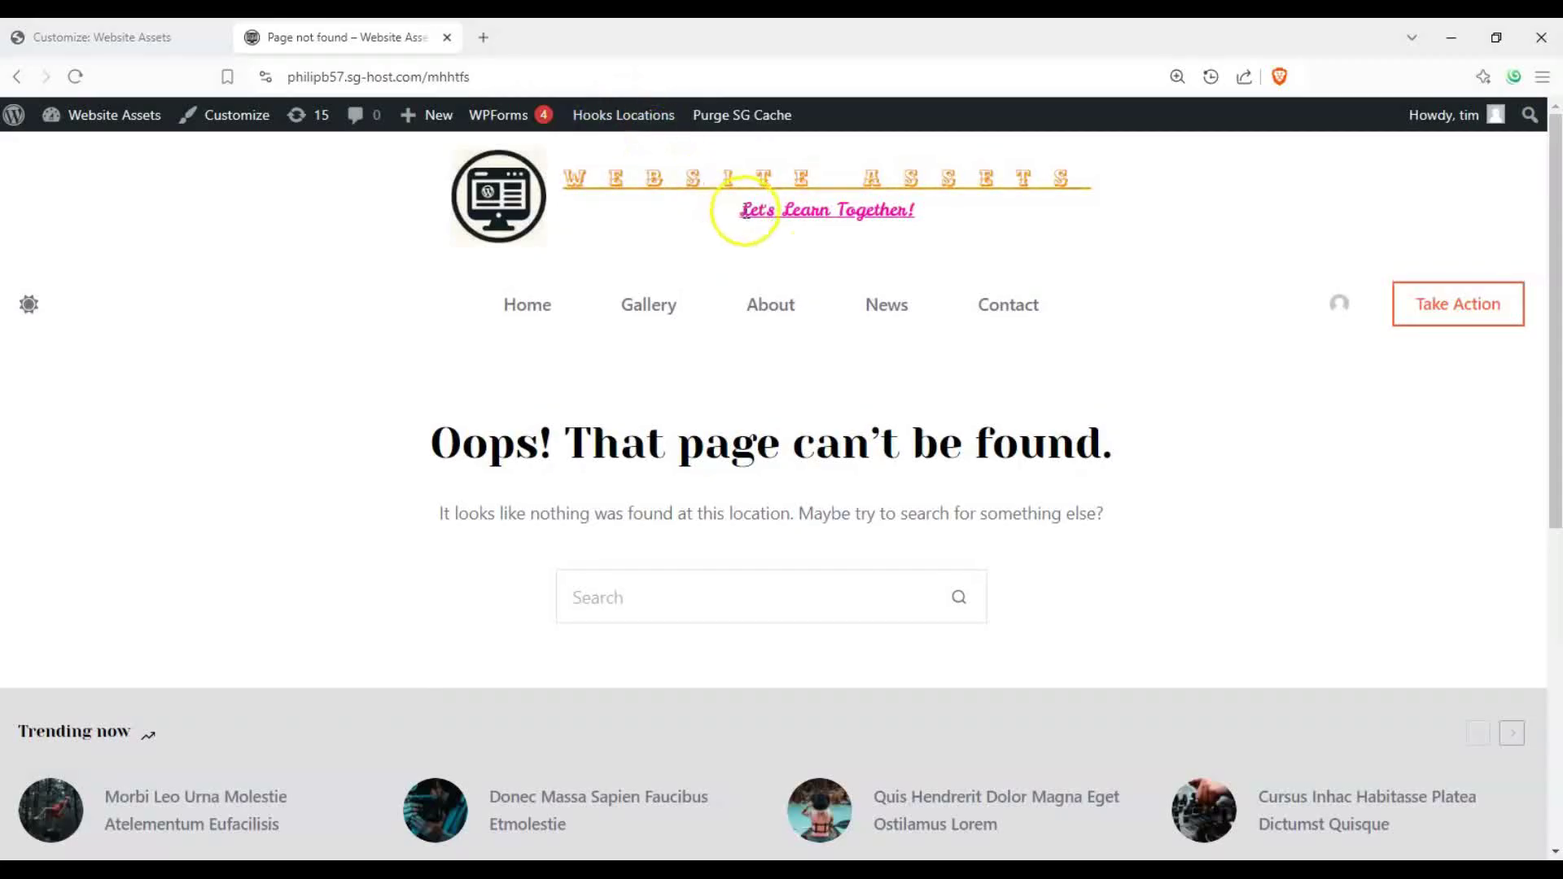
pyautogui.click(657, 192)
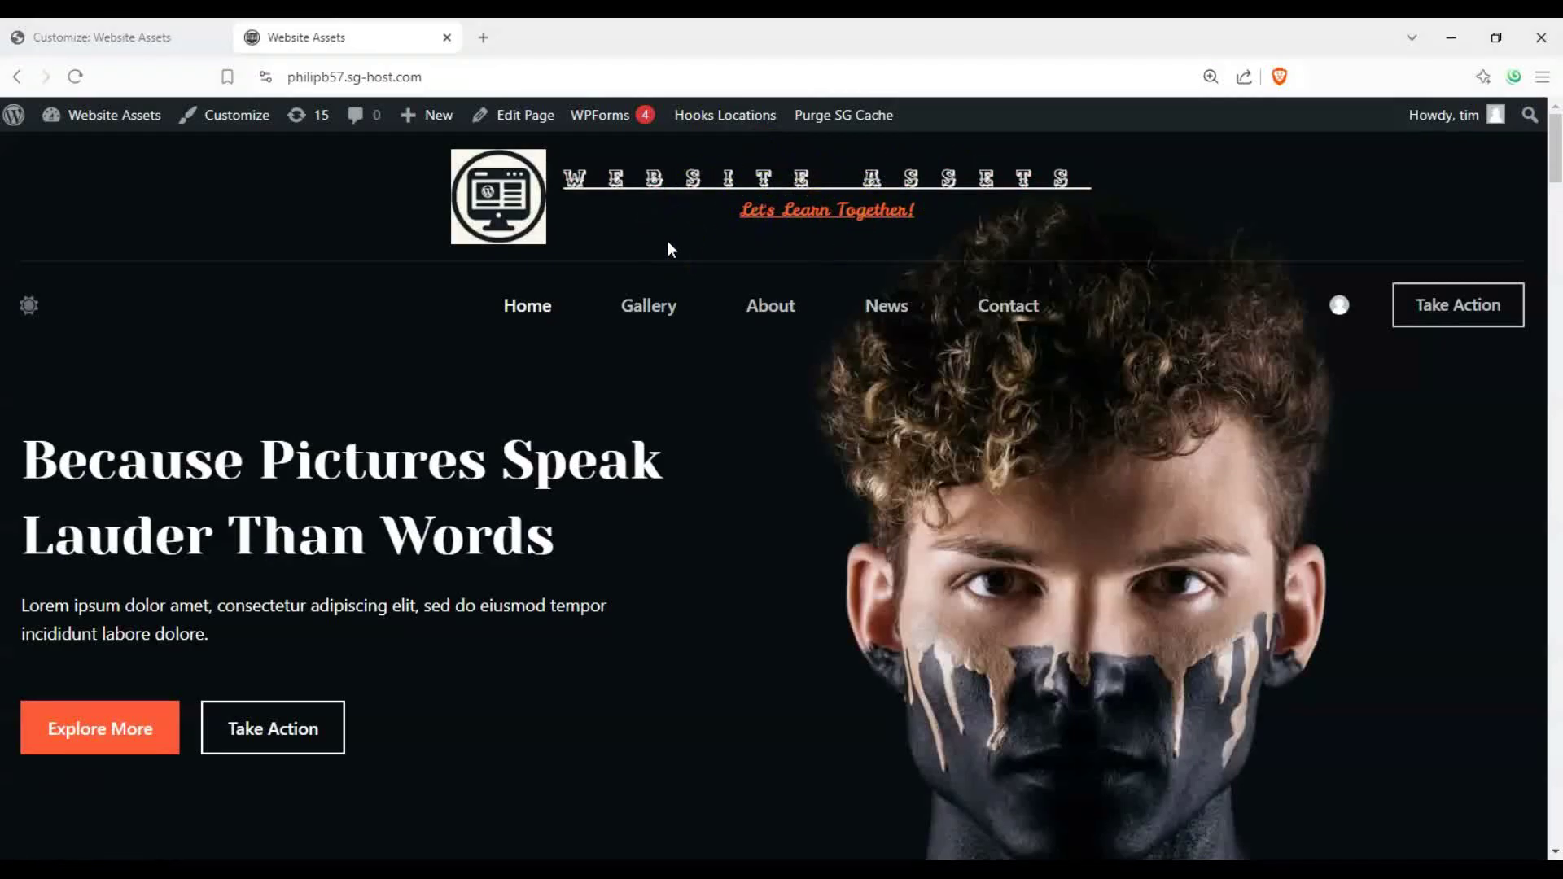
# - Compare the tagline's transparent and sticky states in the header of the live home page
pyautogui.scroll(-4, 668, 242)
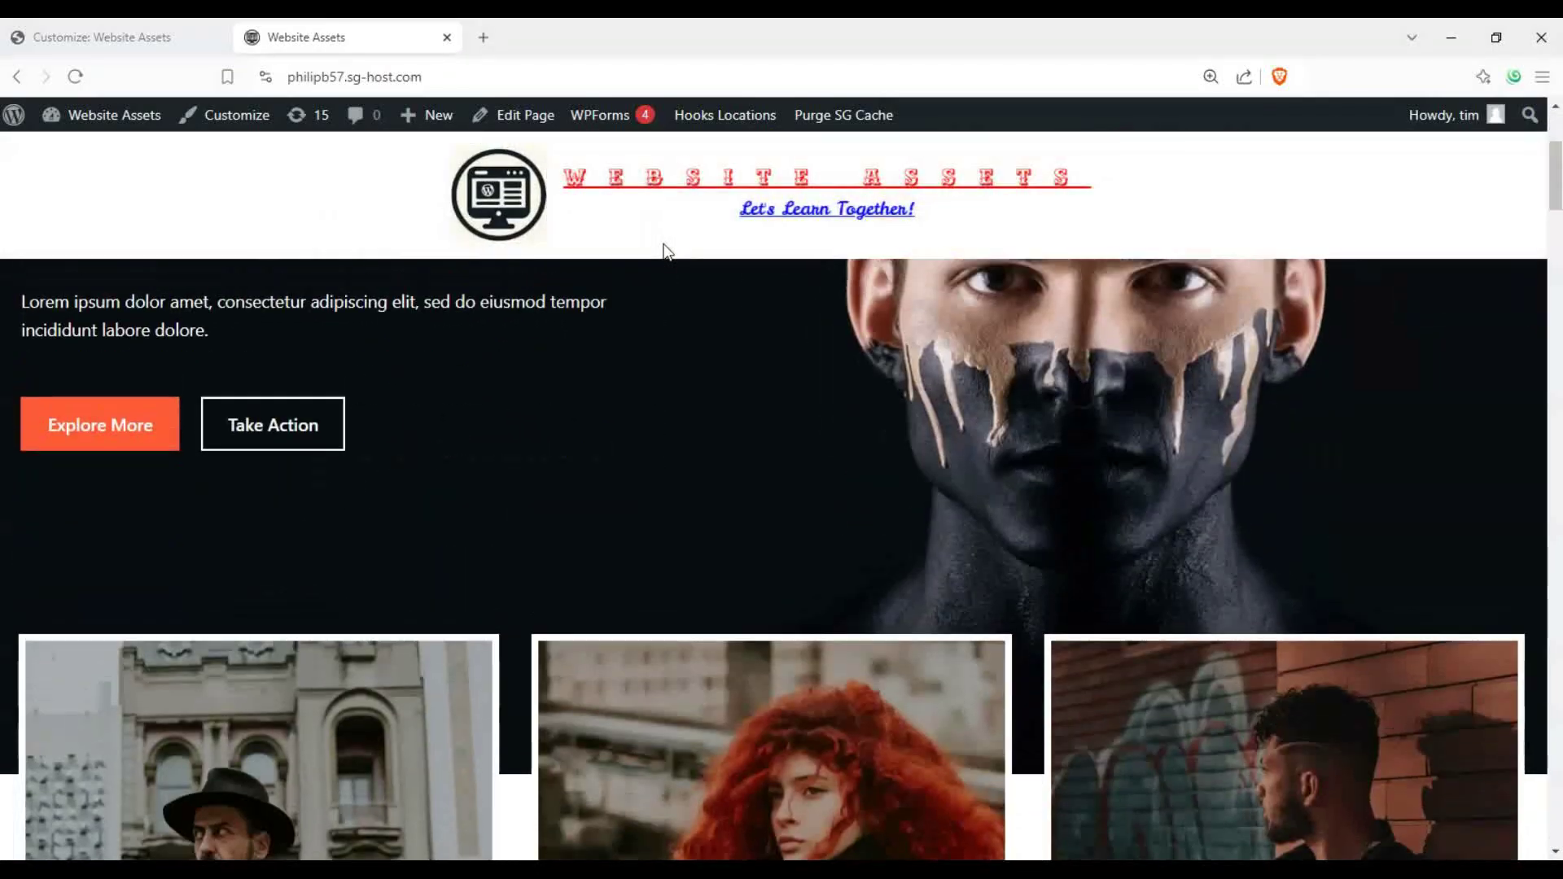
pyautogui.scroll(4, 664, 244)
pyautogui.scroll(-4, 663, 244)
pyautogui.scroll(4, 663, 244)
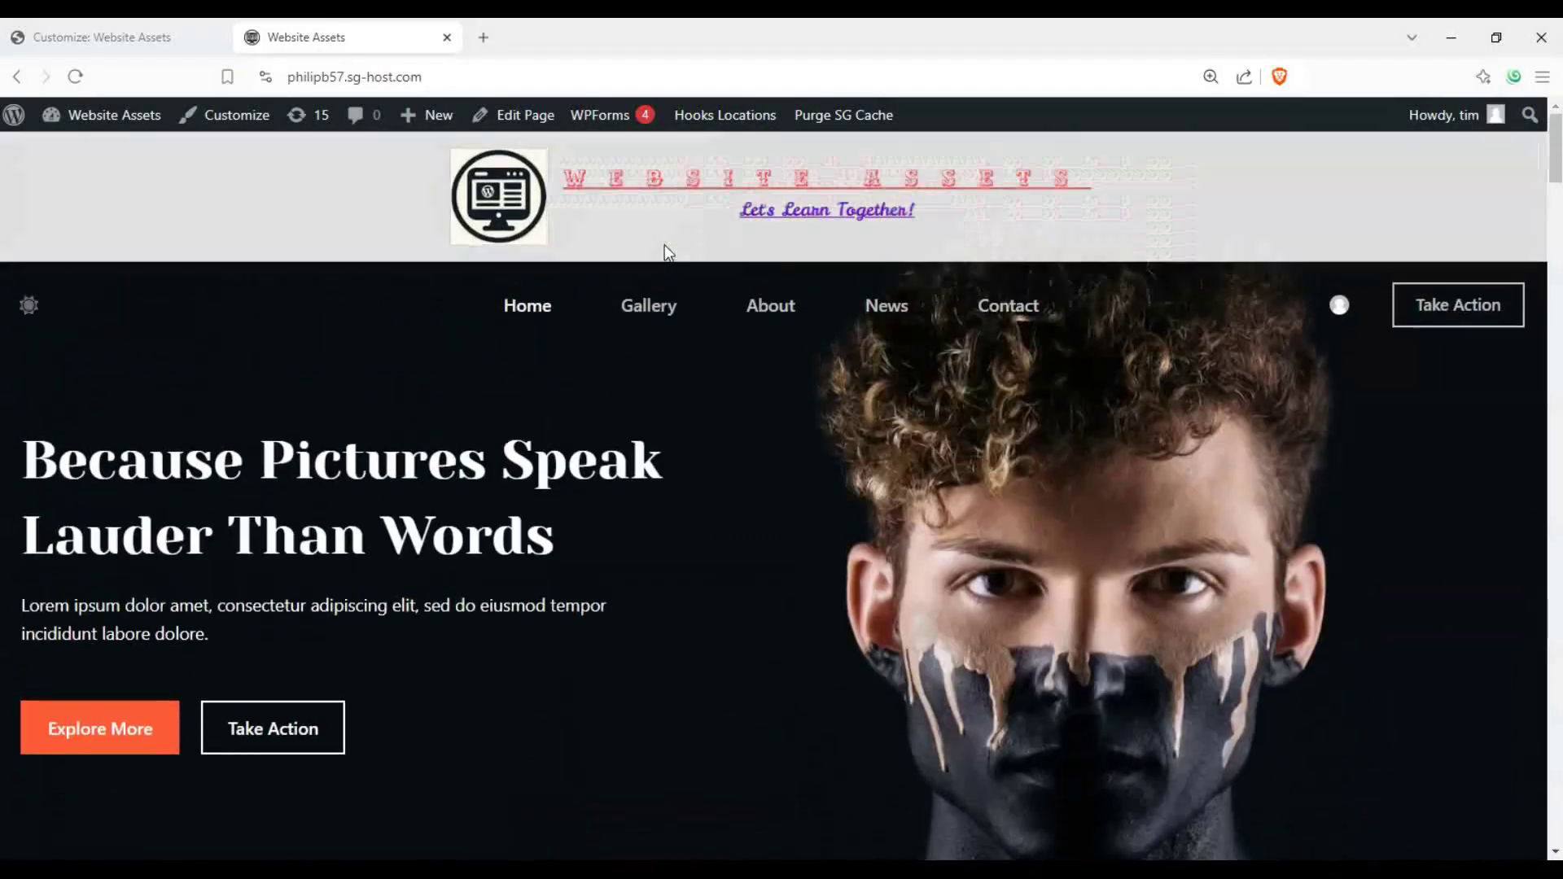
pyautogui.scroll(-4, 664, 244)
pyautogui.scroll(4, 665, 245)
pyautogui.scroll(-4, 665, 244)
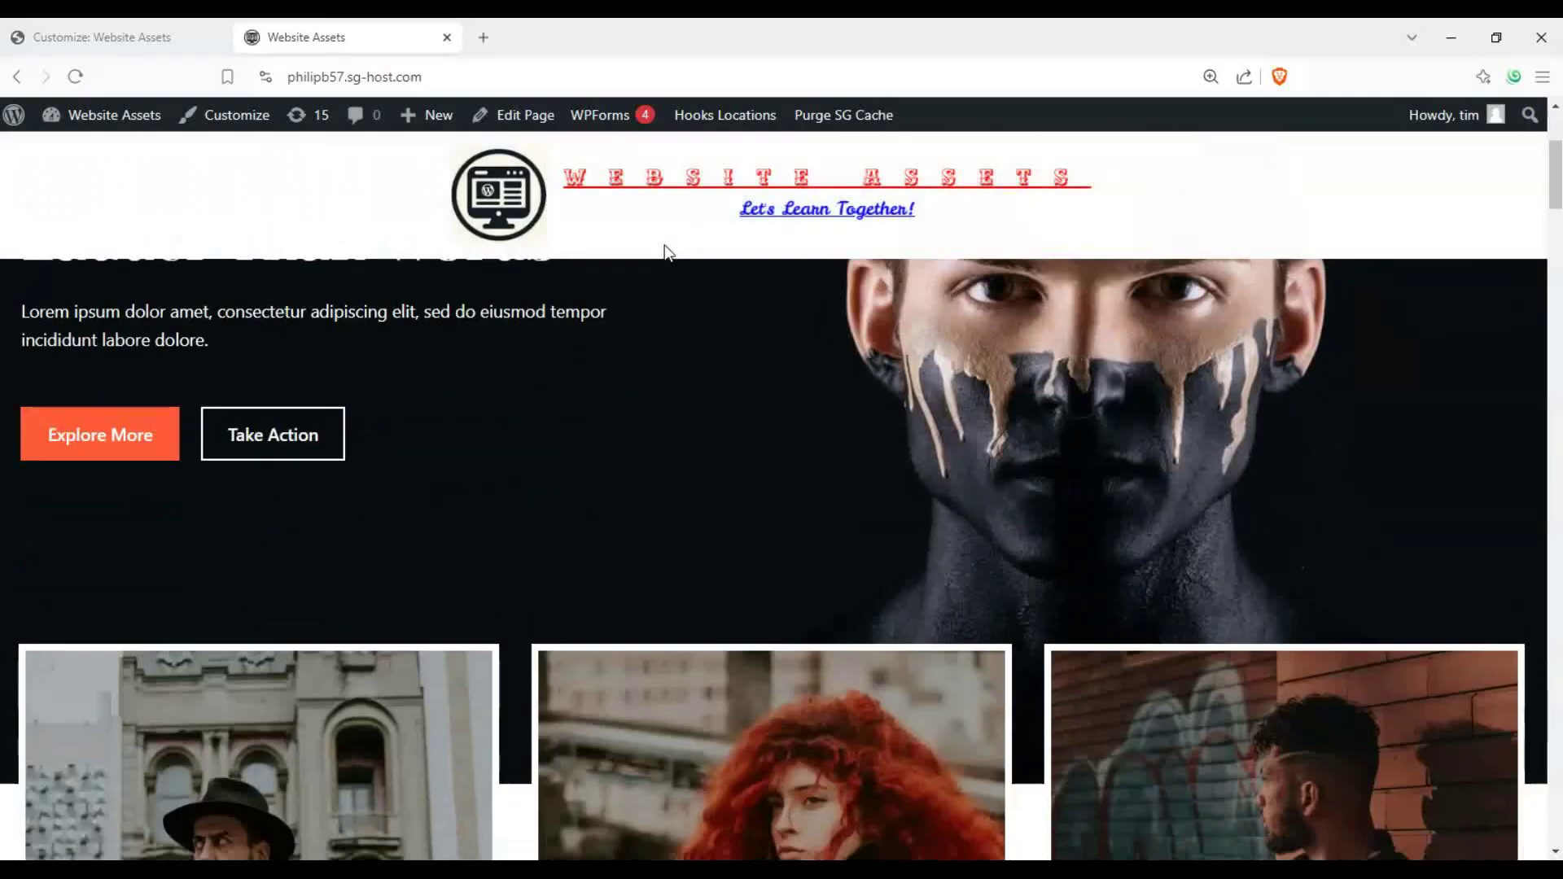
pyautogui.scroll(4, 664, 249)
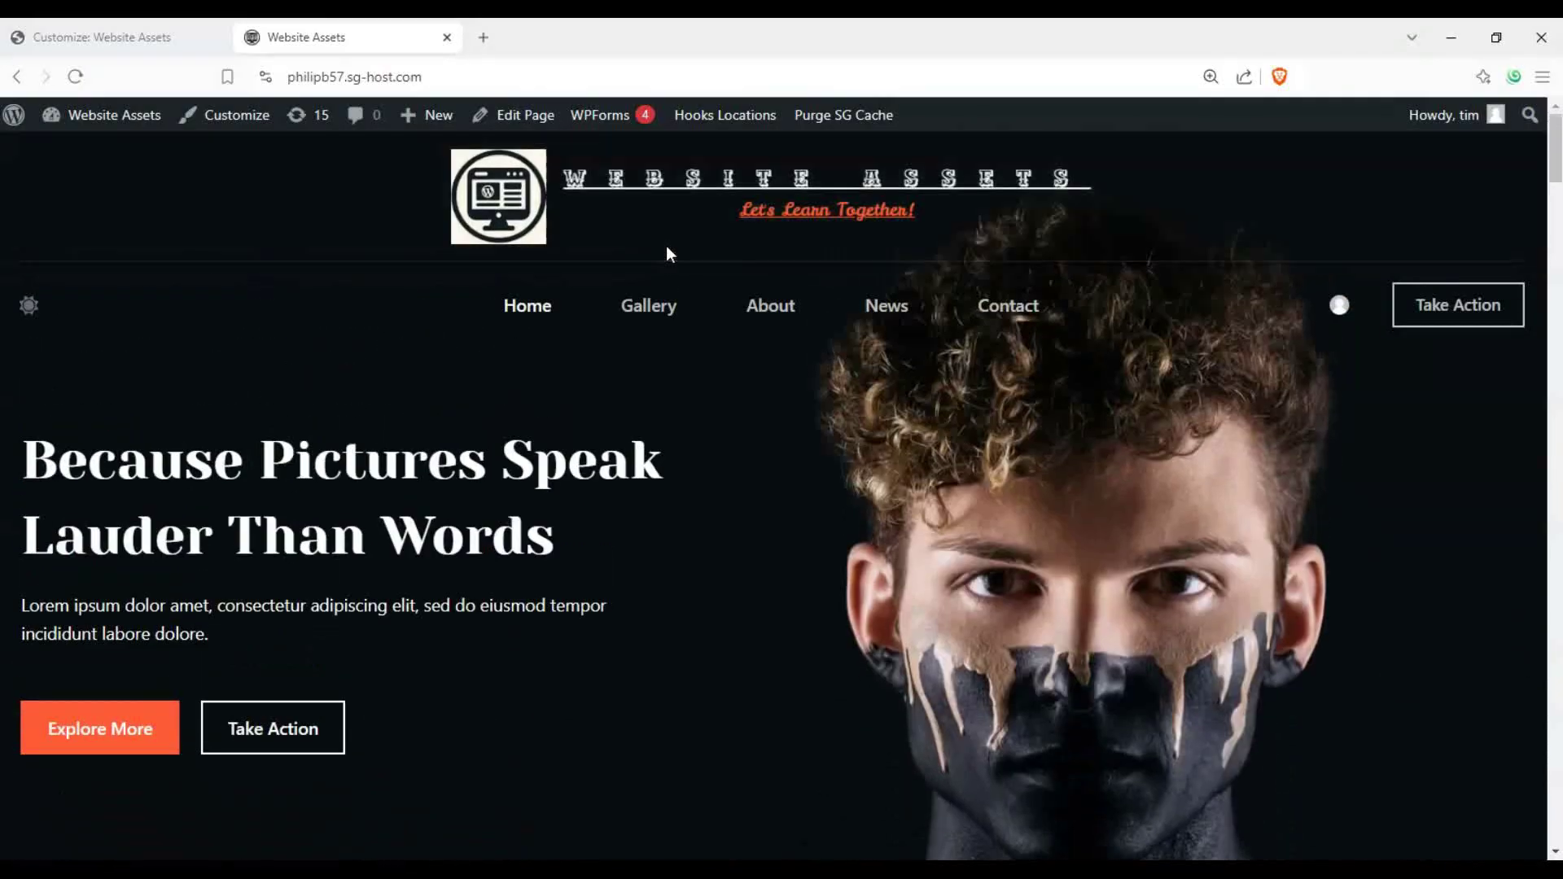